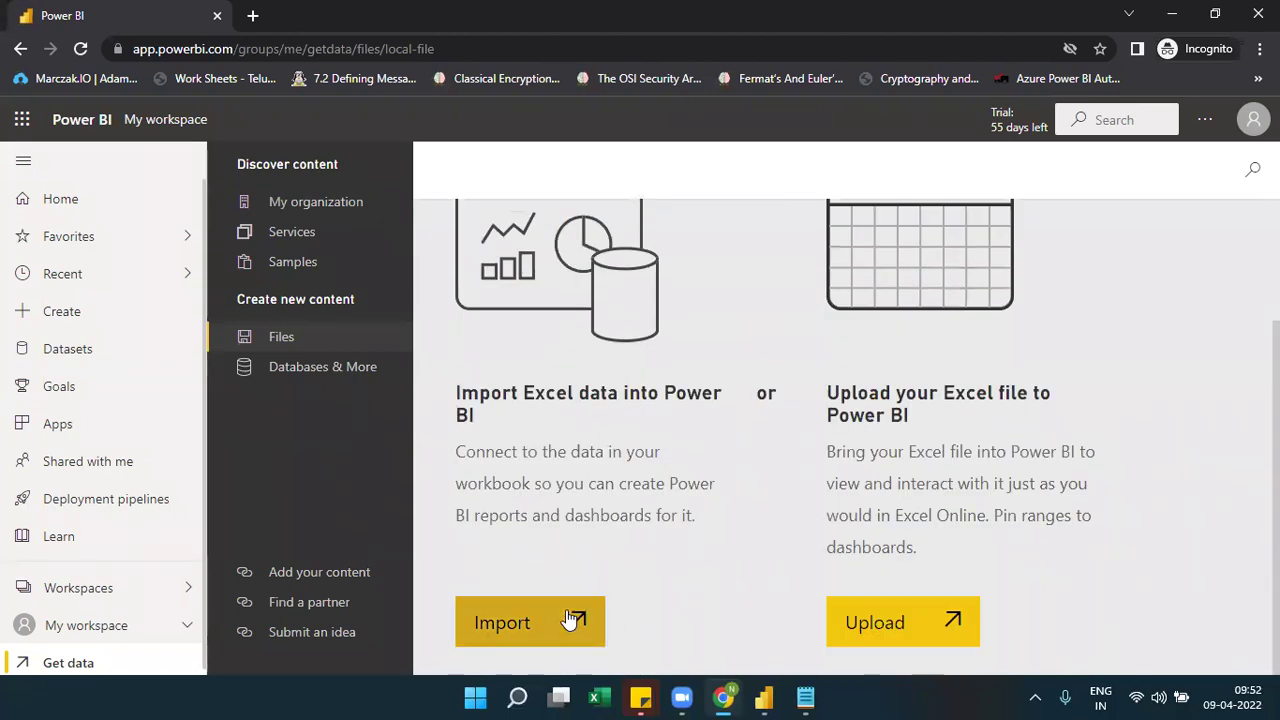
Try to import the chosen Excel workbook's data into Power BI and dismiss the resulting notice.
click(572, 620)
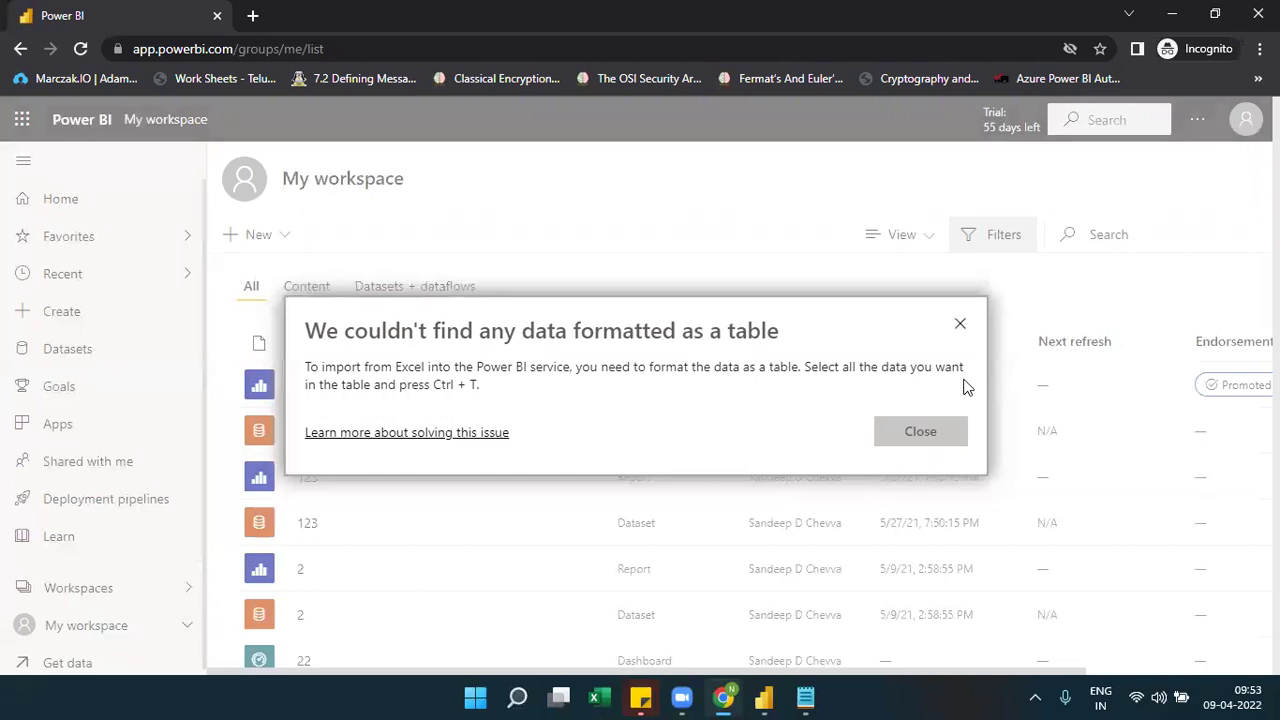
click(940, 432)
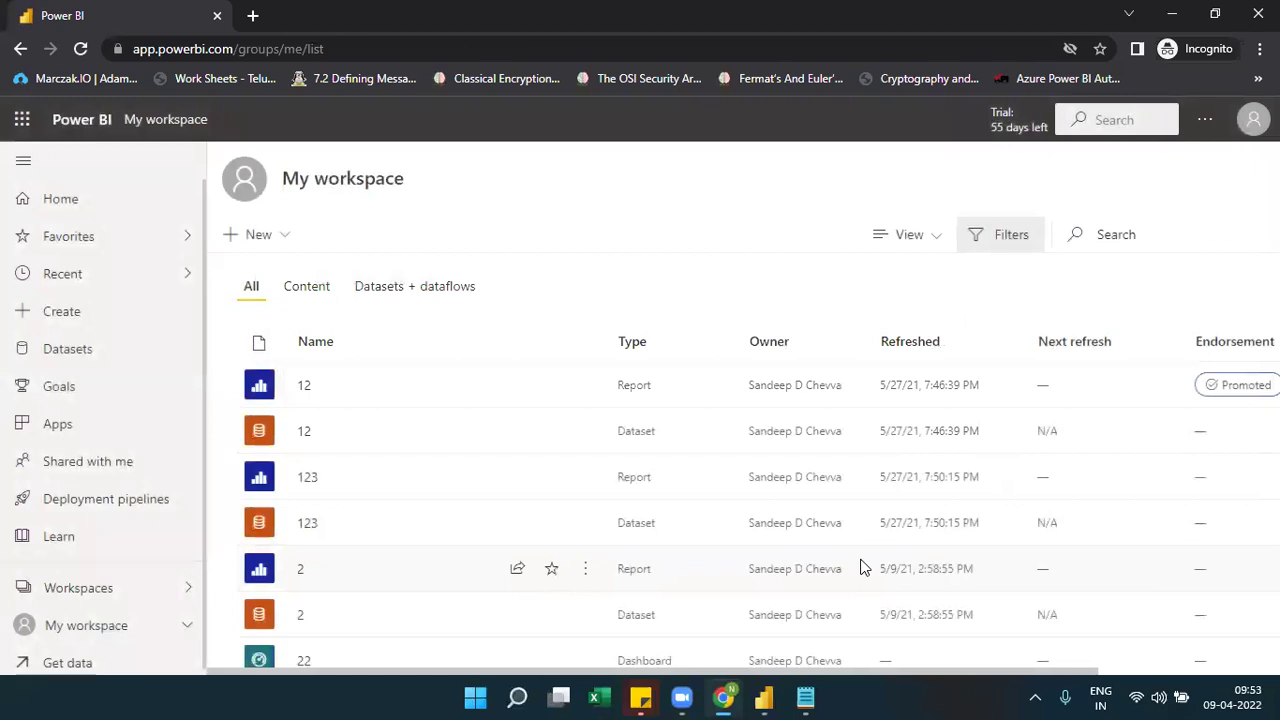
Switch to Excel, open the recent workbook Sample - Superstore (2), and close document recovery, keeping the recovered files for future viewing.
click(596, 698)
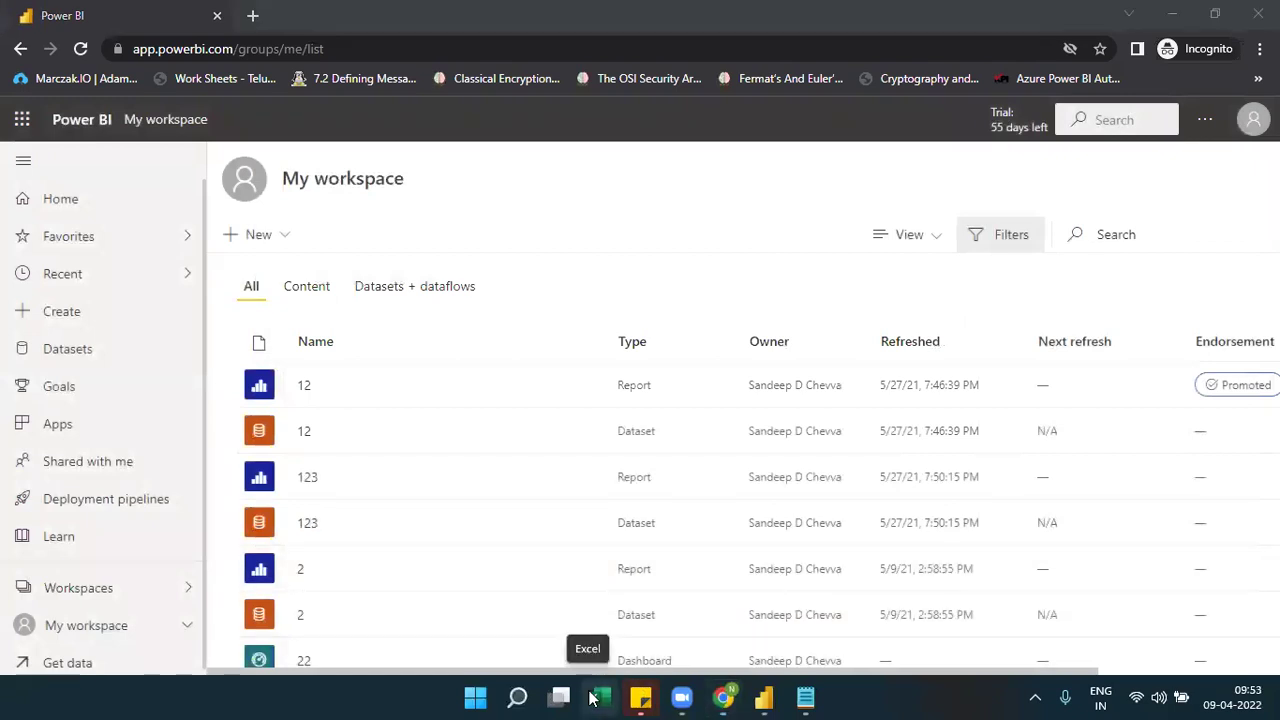
right_click(591, 696)
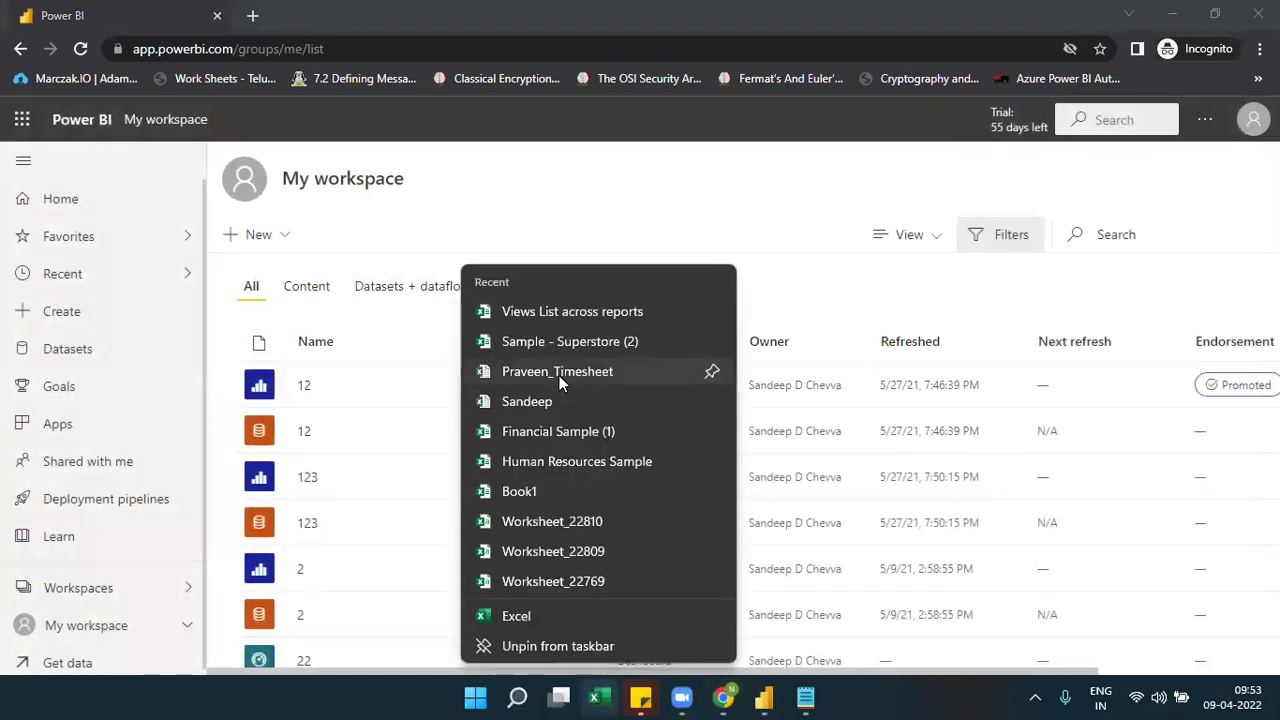
click(559, 343)
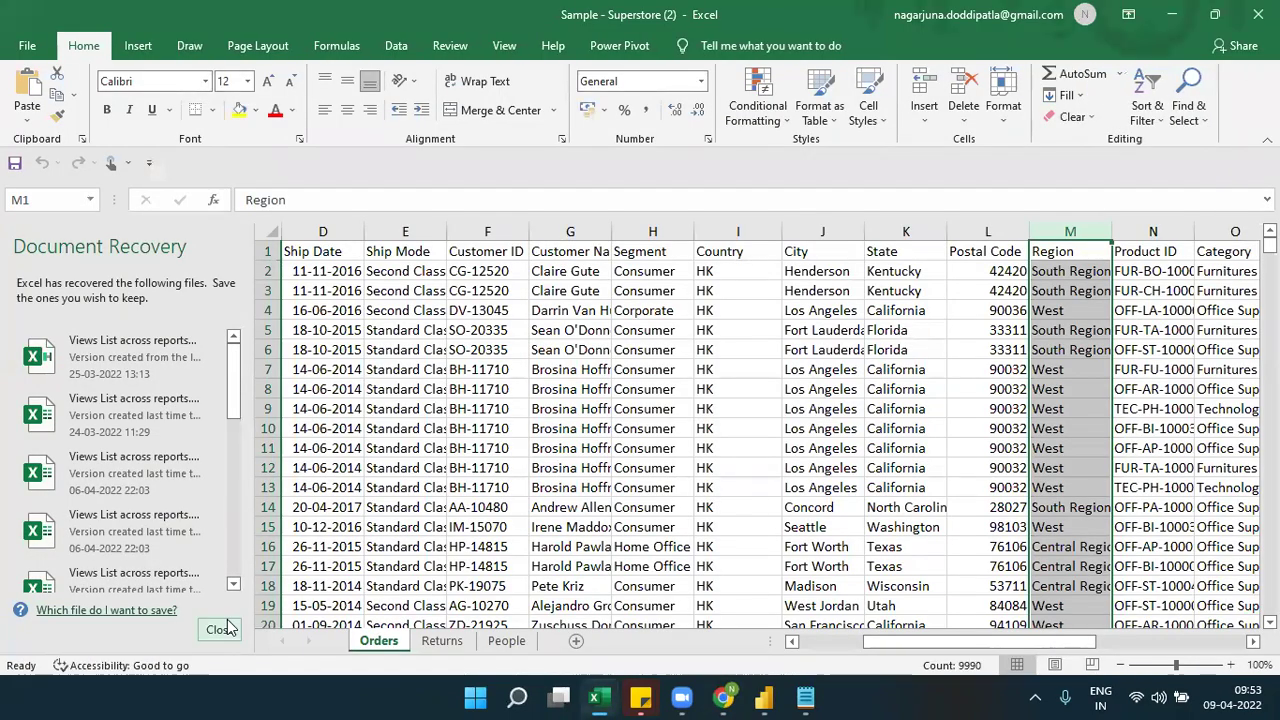
click(219, 629)
click(362, 248)
click(445, 290)
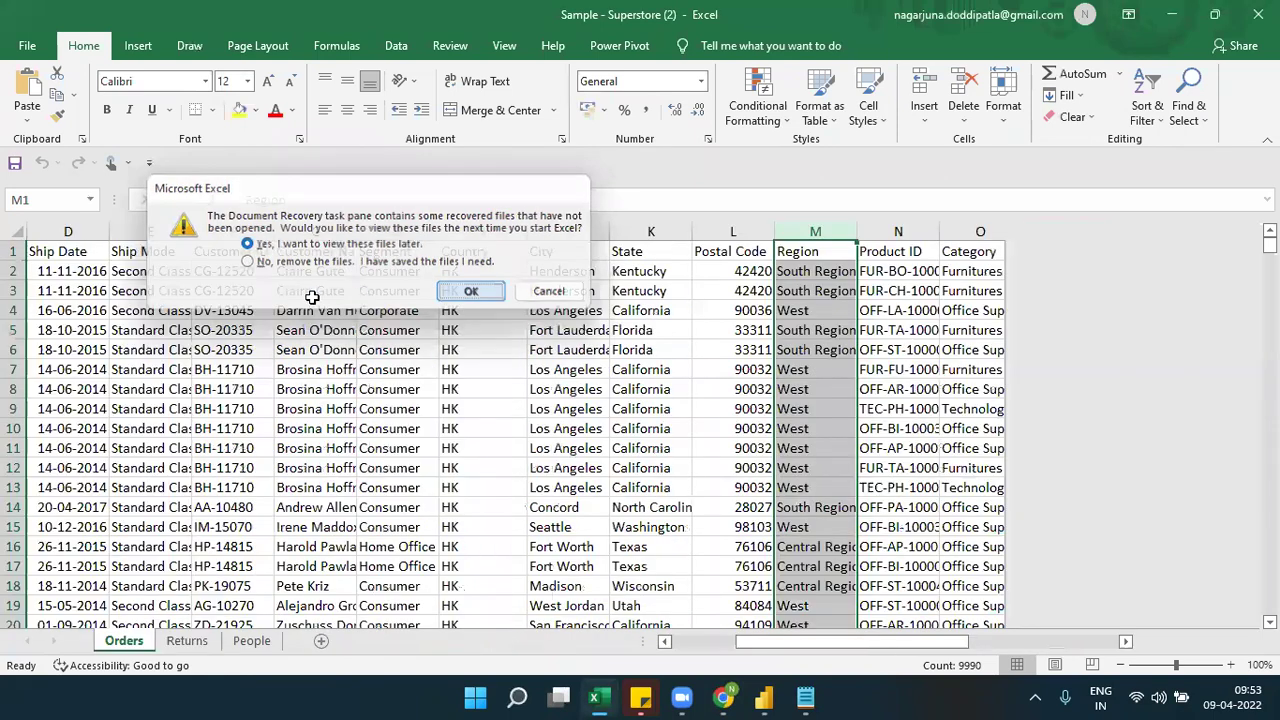
Convert the entire Orders sheet into a table with headers, accepting the large operation.
click(14, 233)
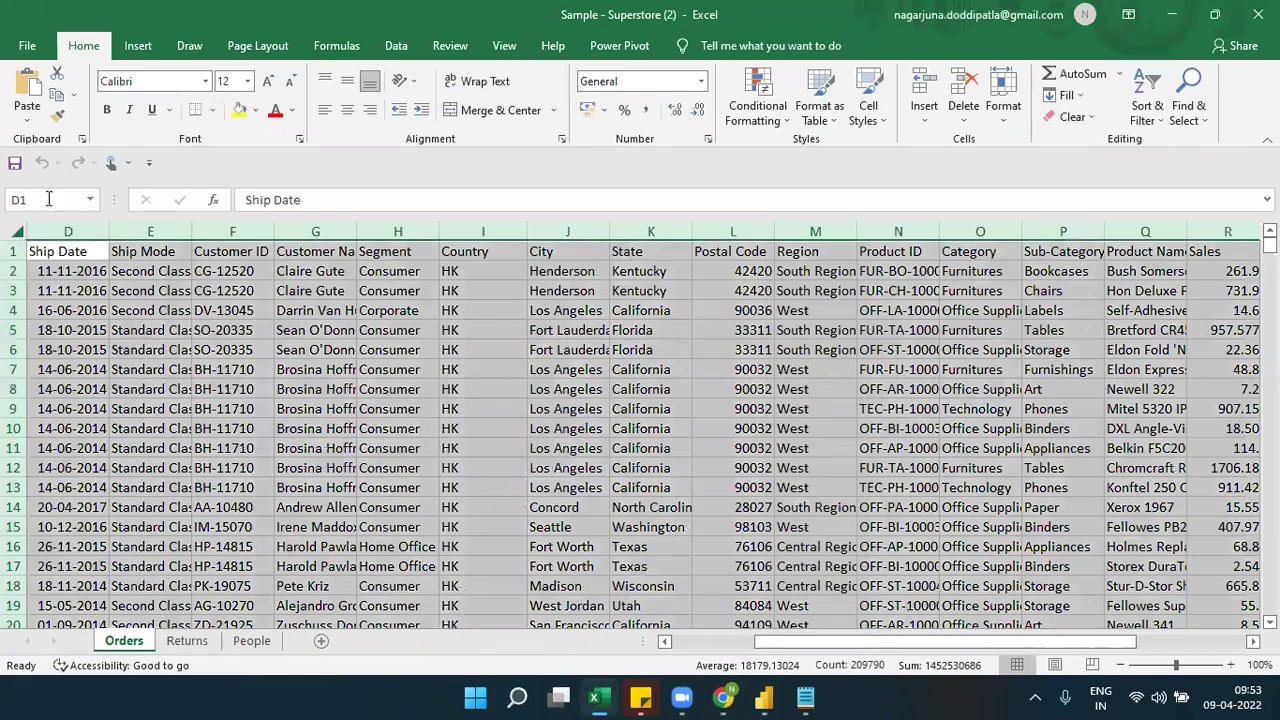
click(139, 46)
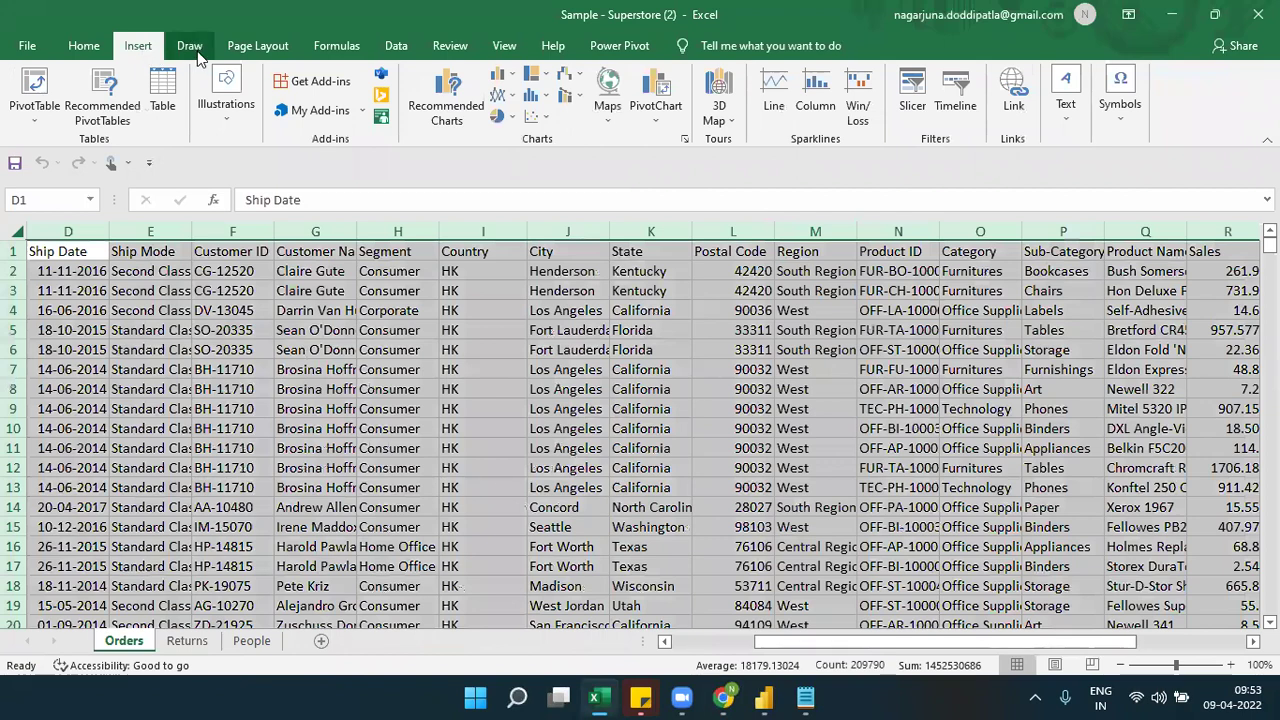
key(ctrl+t)
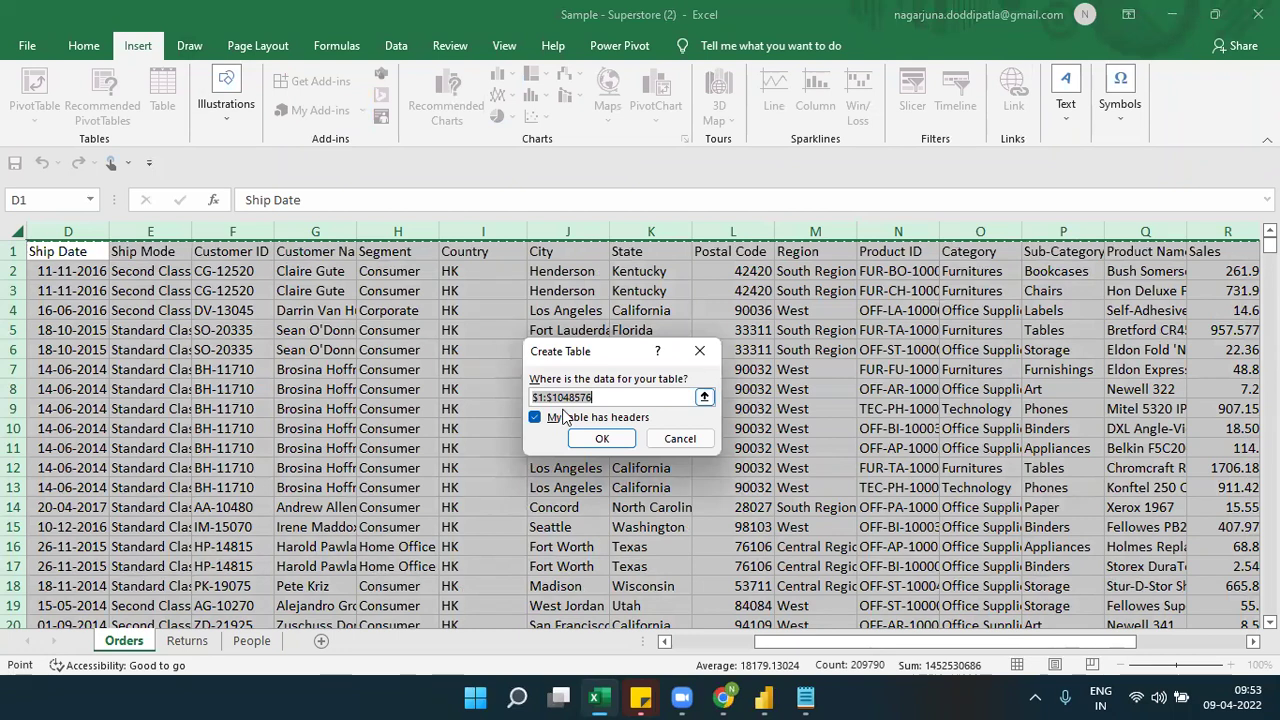
click(603, 440)
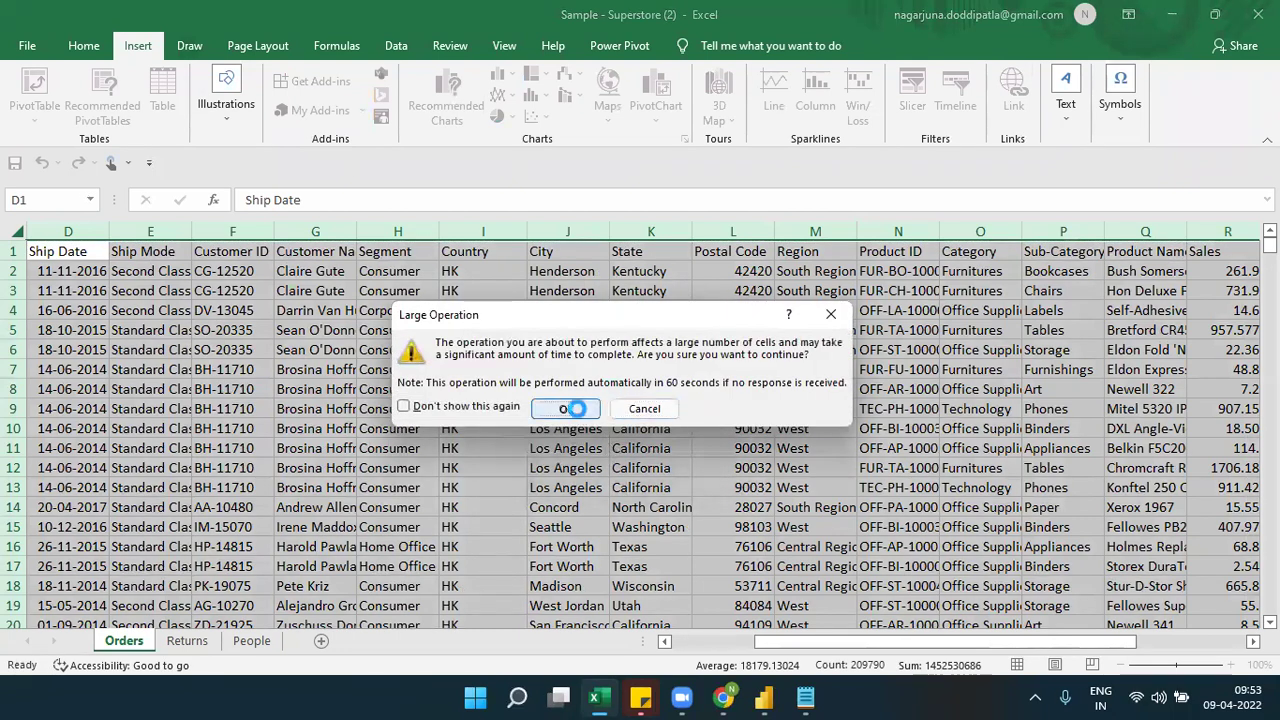
click(565, 408)
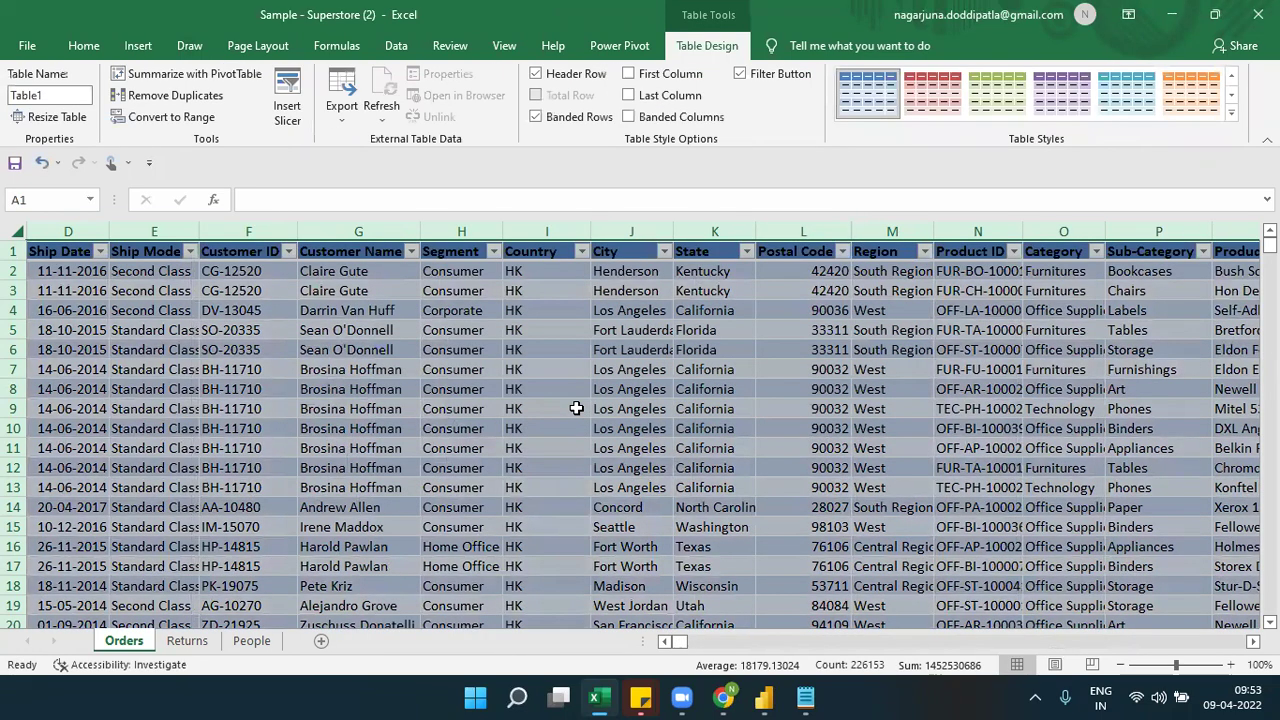
Select the table's header row, save the Superstore workbook and close it.
click(14, 252)
key(ctrl+s)
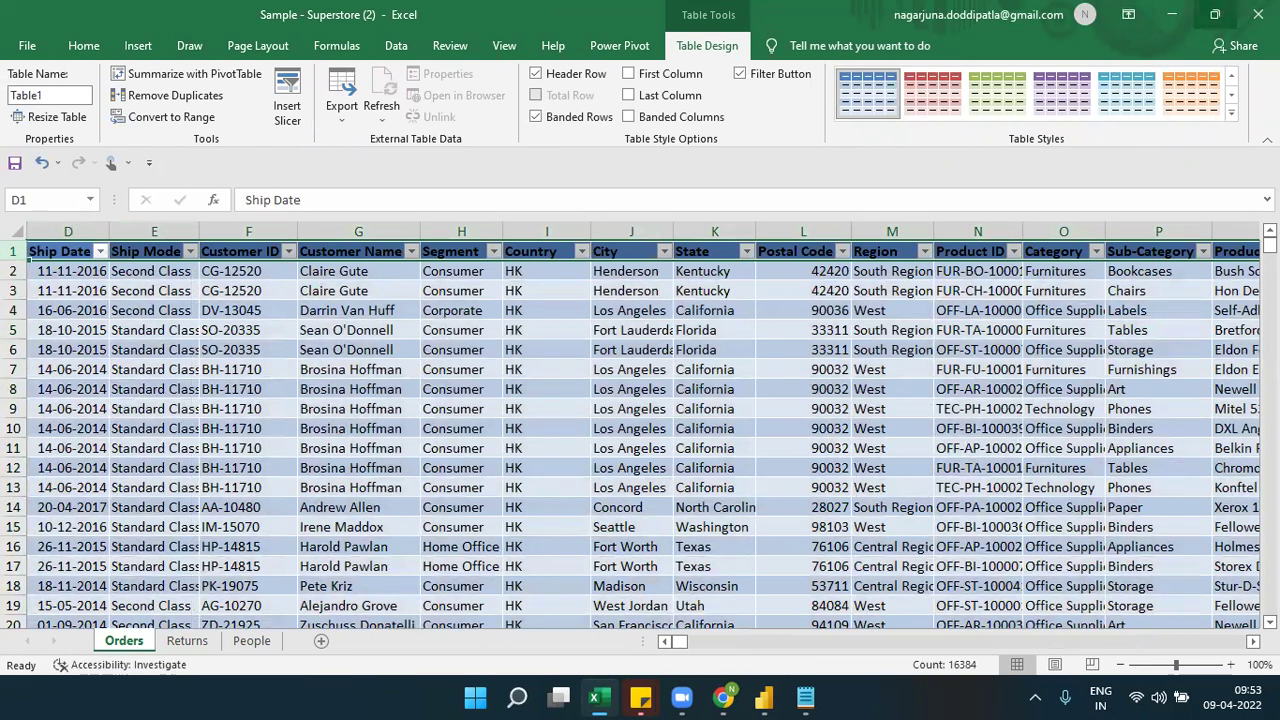
click(1258, 14)
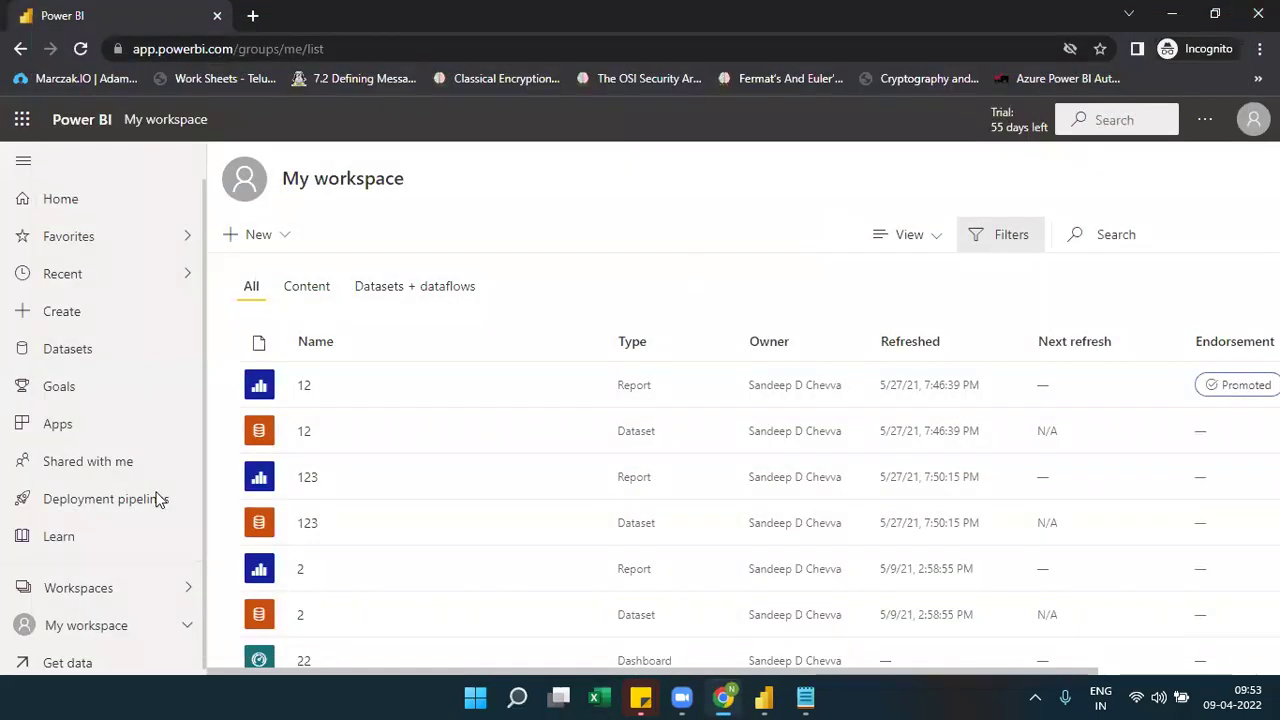
Return to Power BI's Get Data page and look over the available database sources before going back.
click(55, 664)
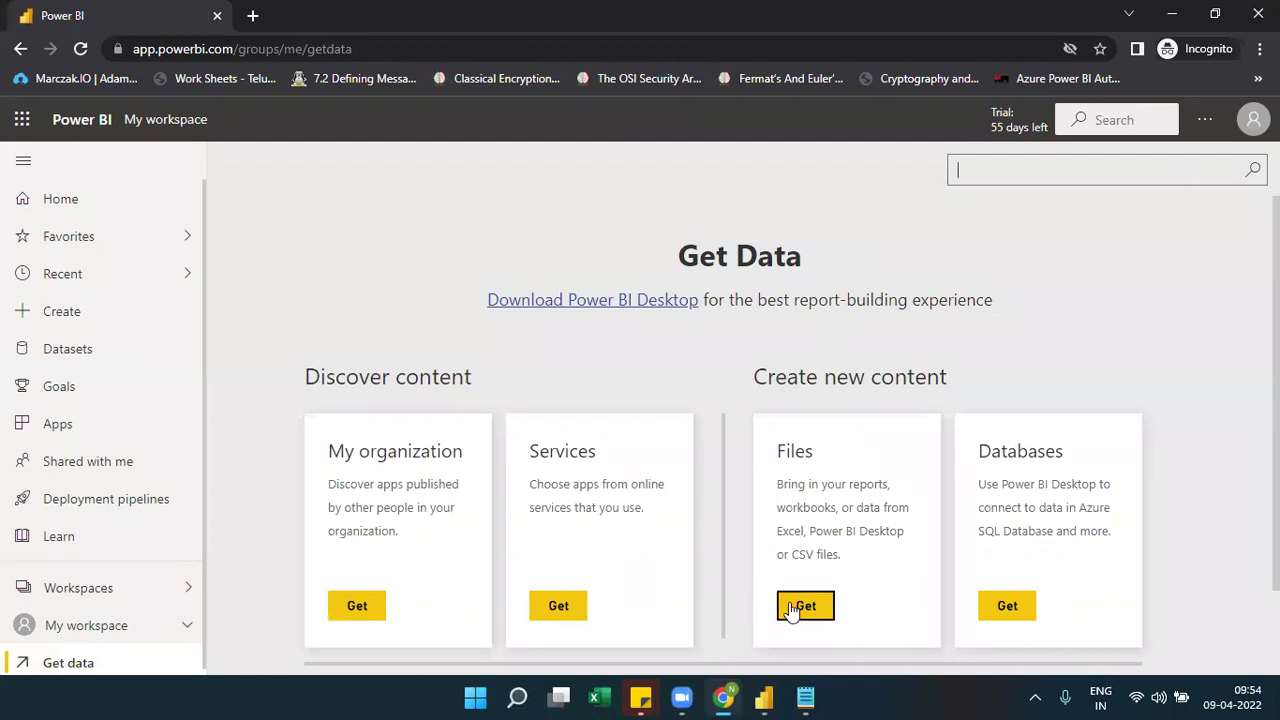
click(1006, 606)
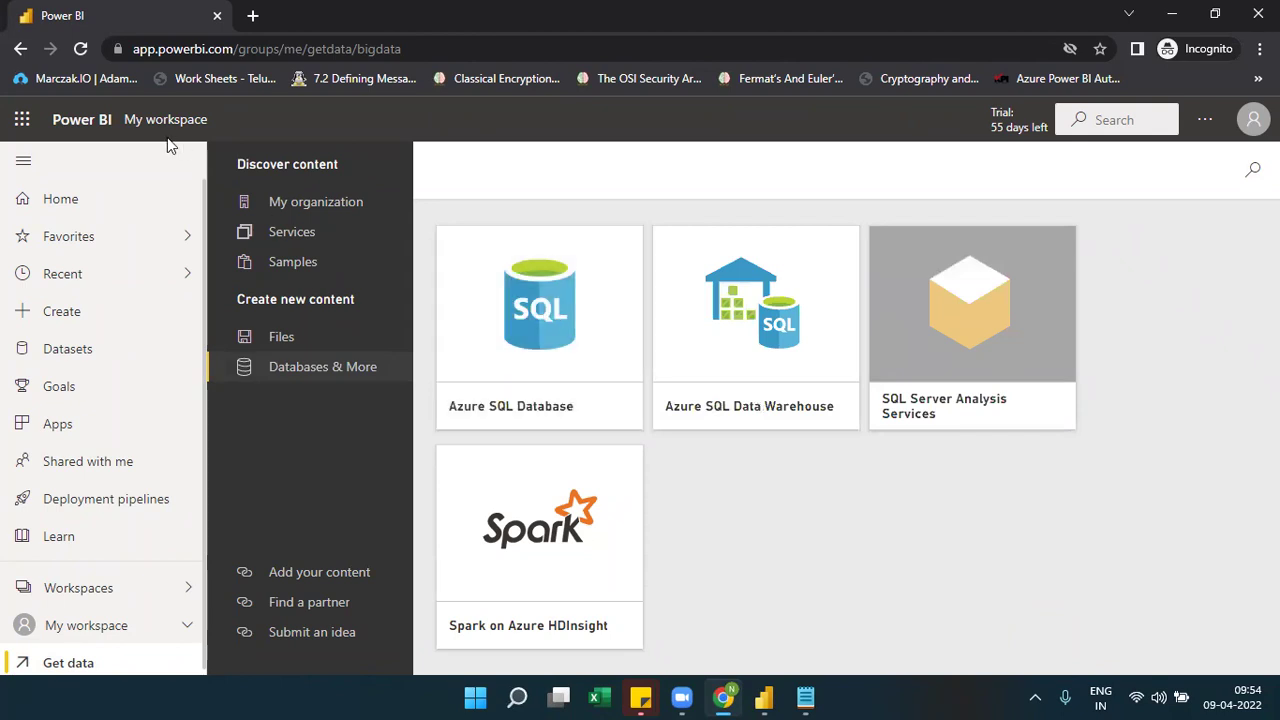
click(18, 50)
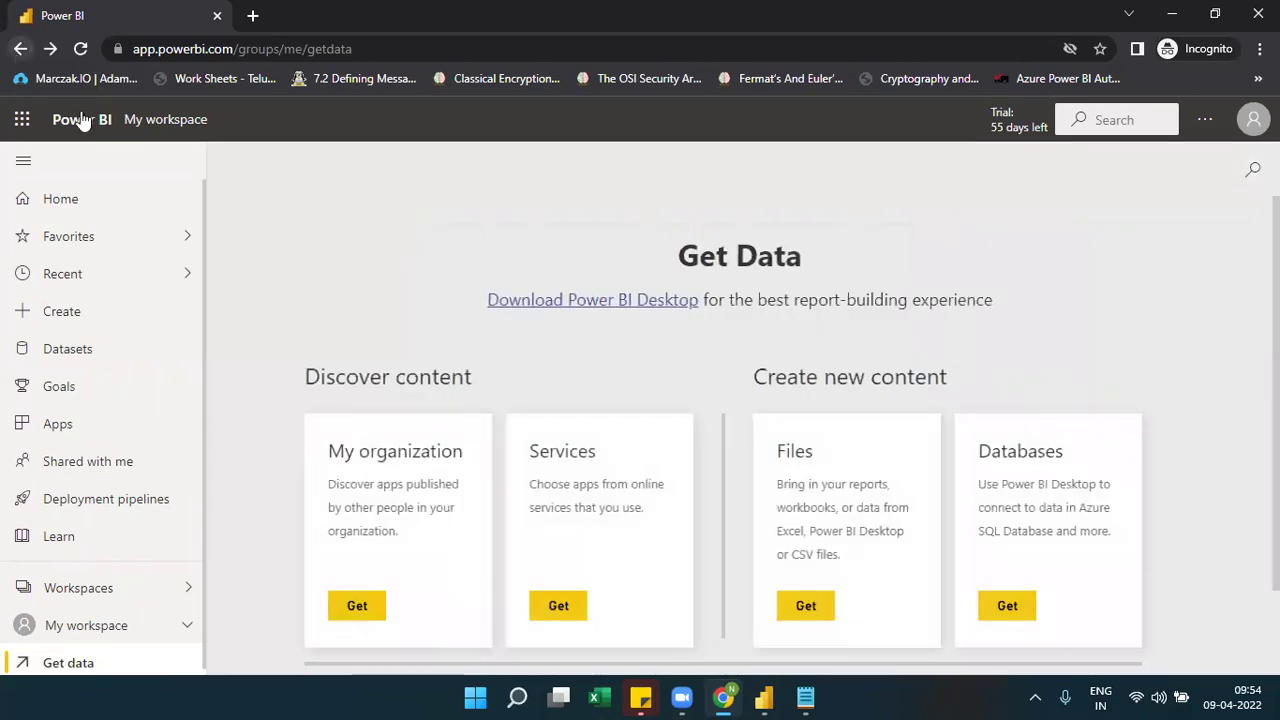
Choose the local file Sample - Superstore (2) from the Sources folder and import its Excel data into Power BI.
click(786, 603)
click(600, 266)
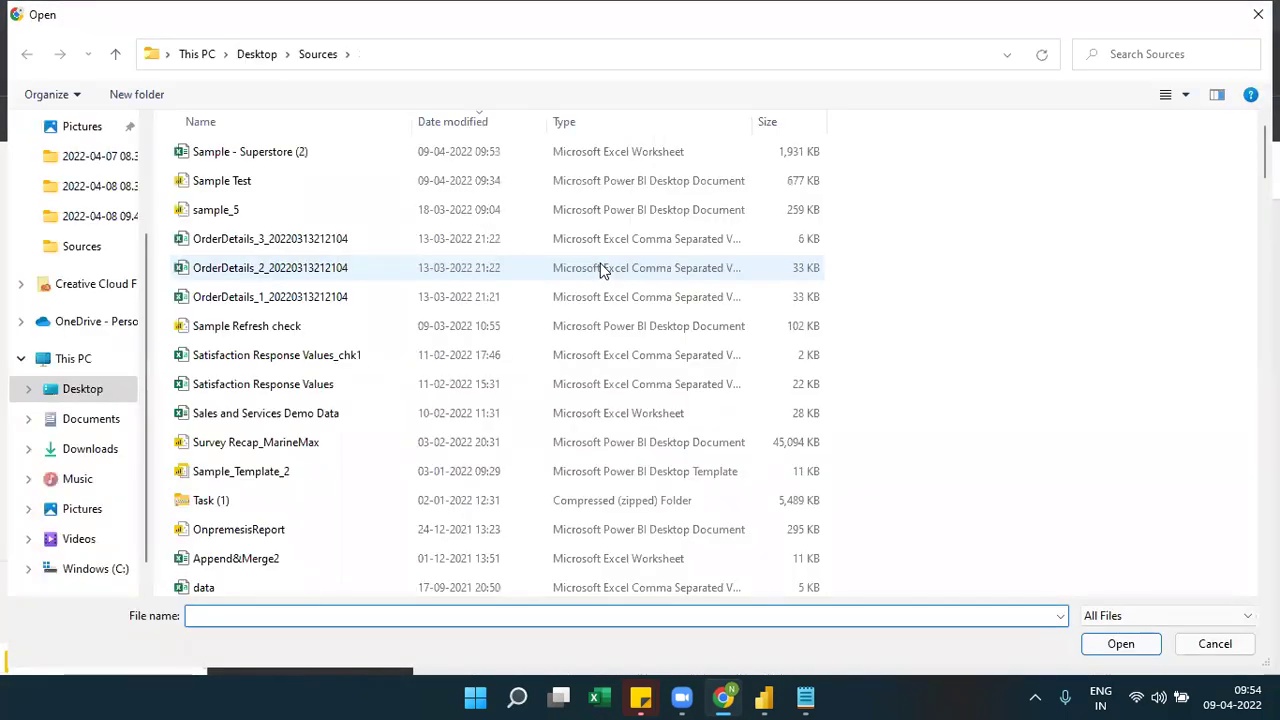
double_click(285, 153)
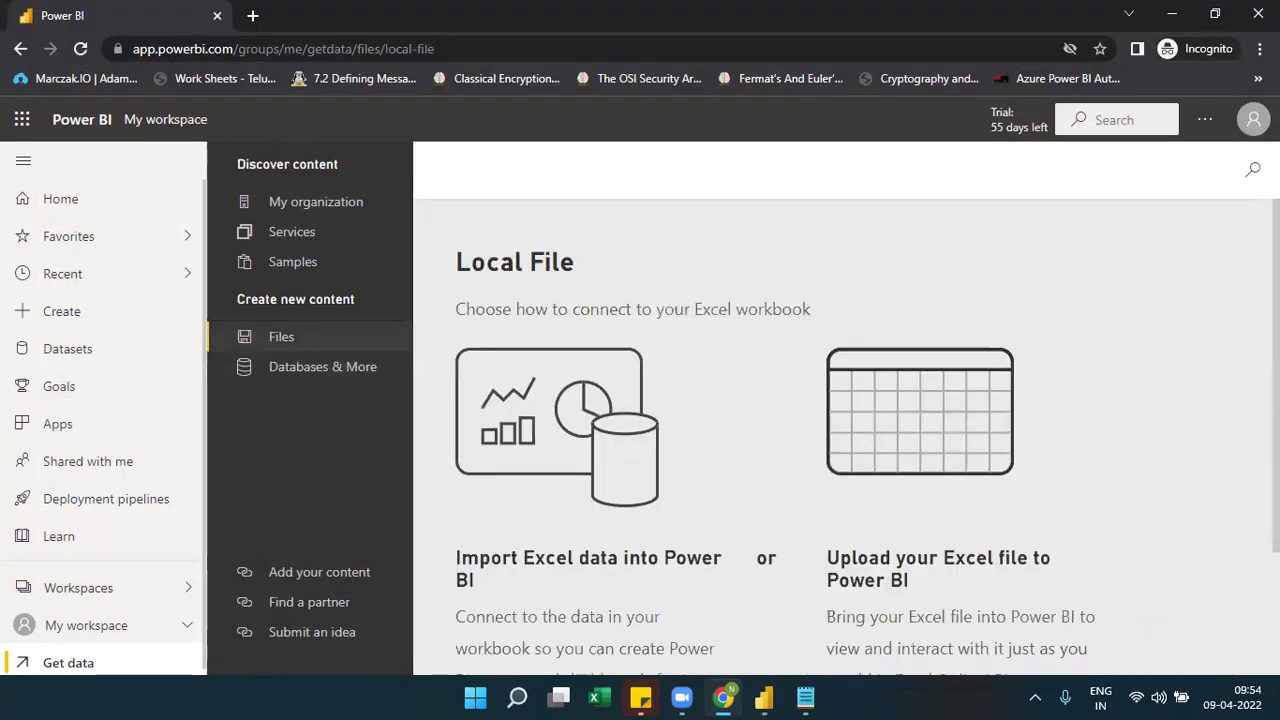
scroll(697, 623, down, 2)
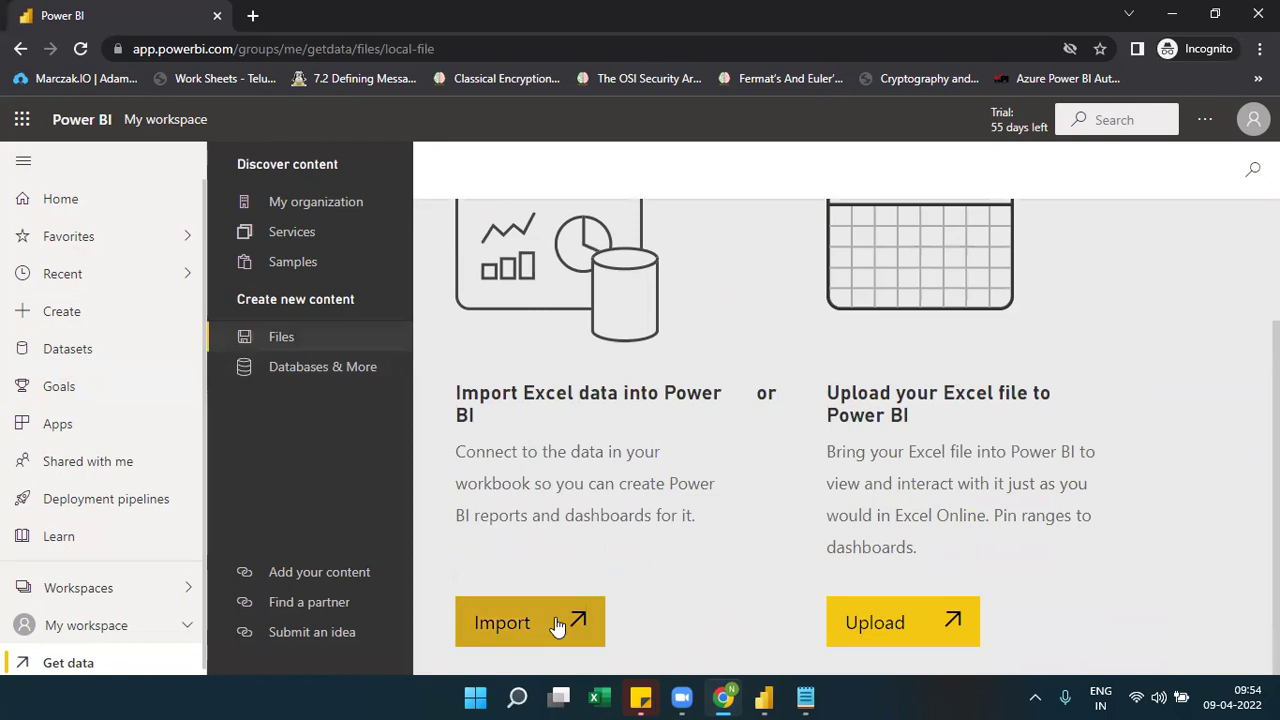
click(557, 625)
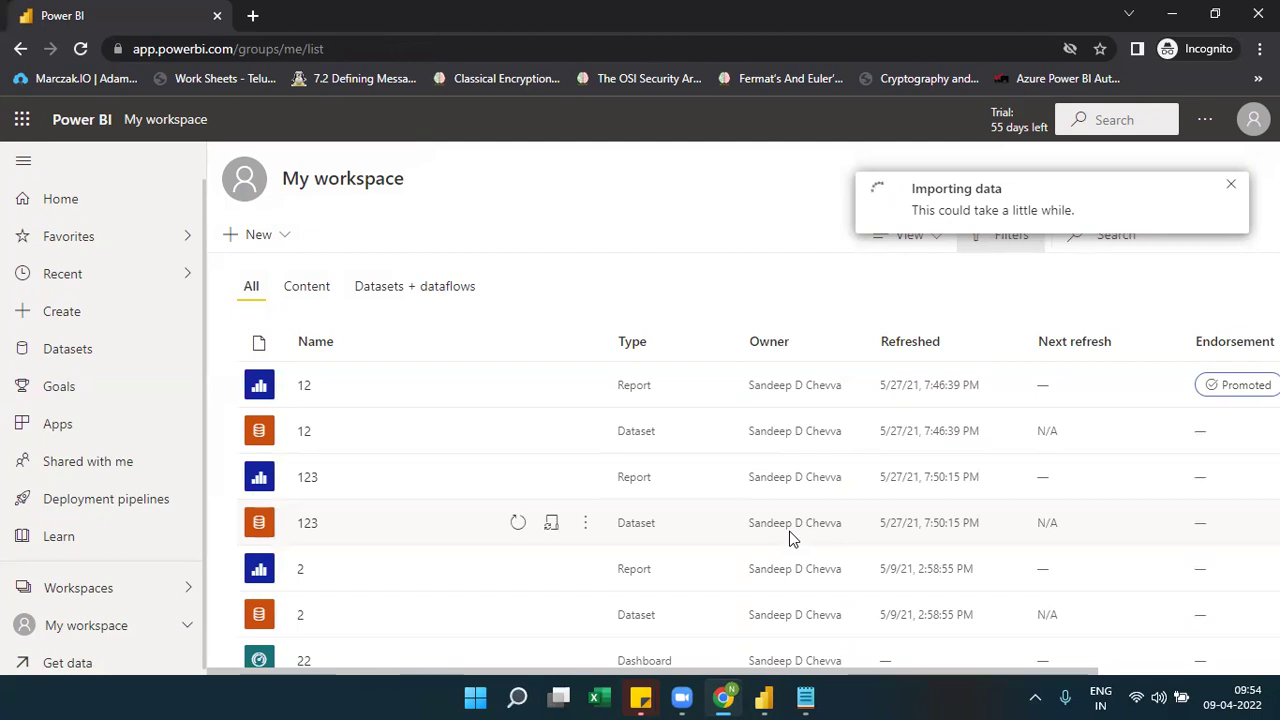
Search the workspace items for "sample" and open the SampleGateway dataset from the results.
scroll(790, 538, down, 8)
scroll(790, 538, down, 10)
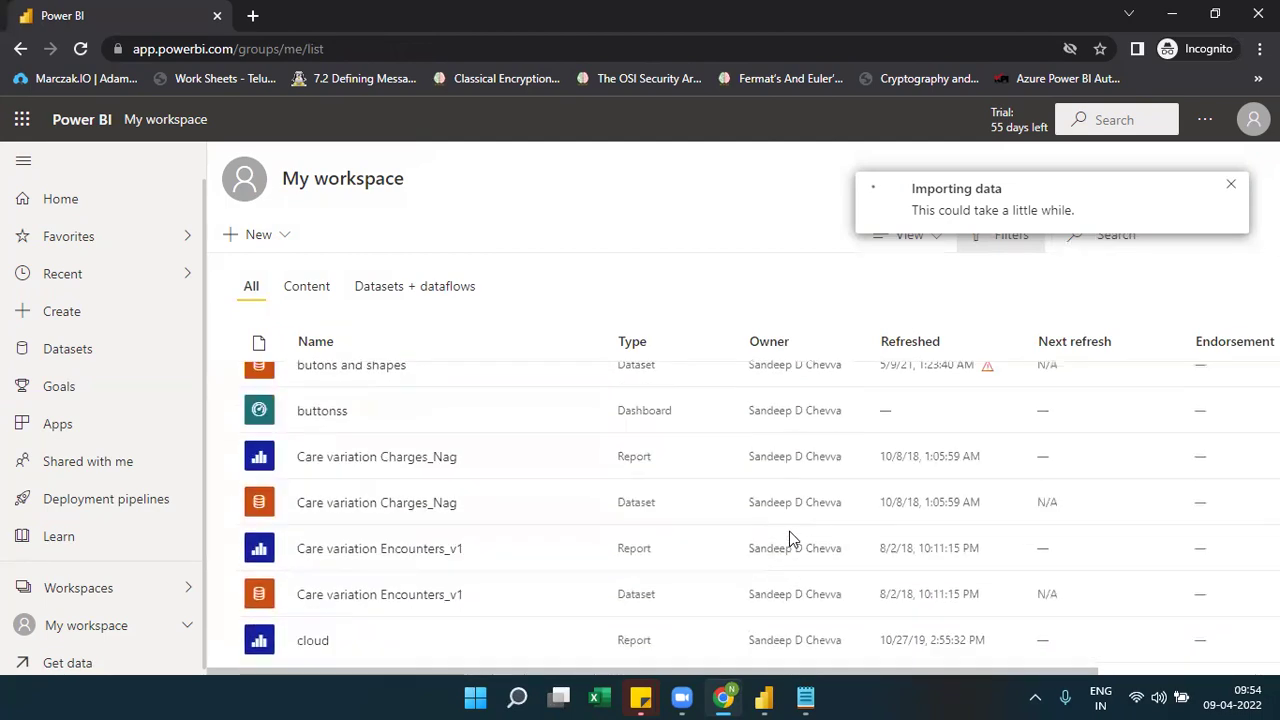
scroll(790, 538, down, 8)
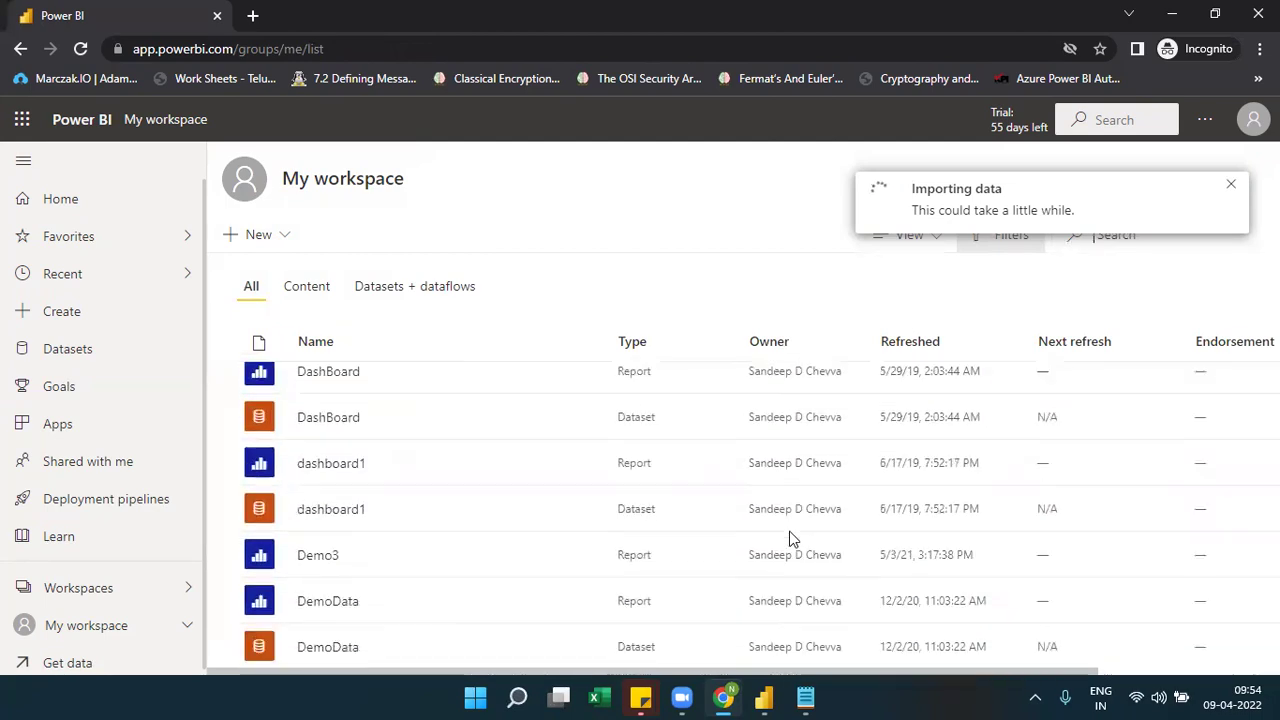
scroll(789, 538, down, 10)
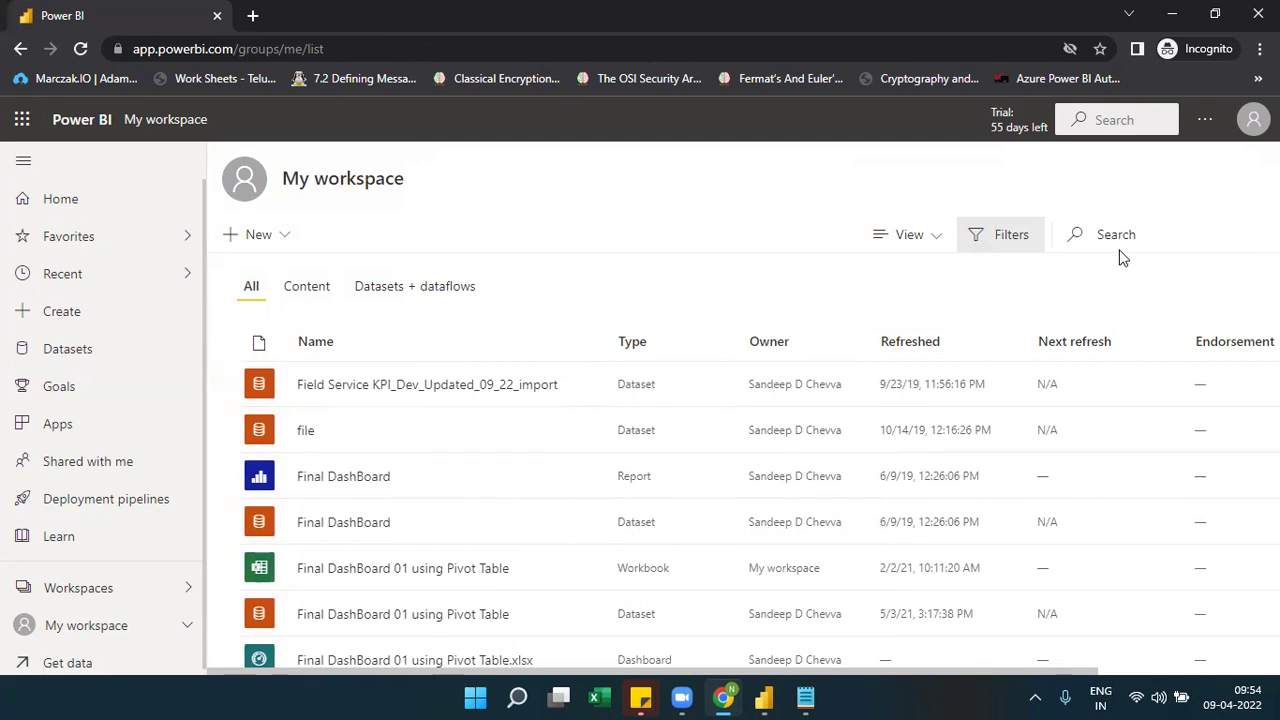
text(sample)
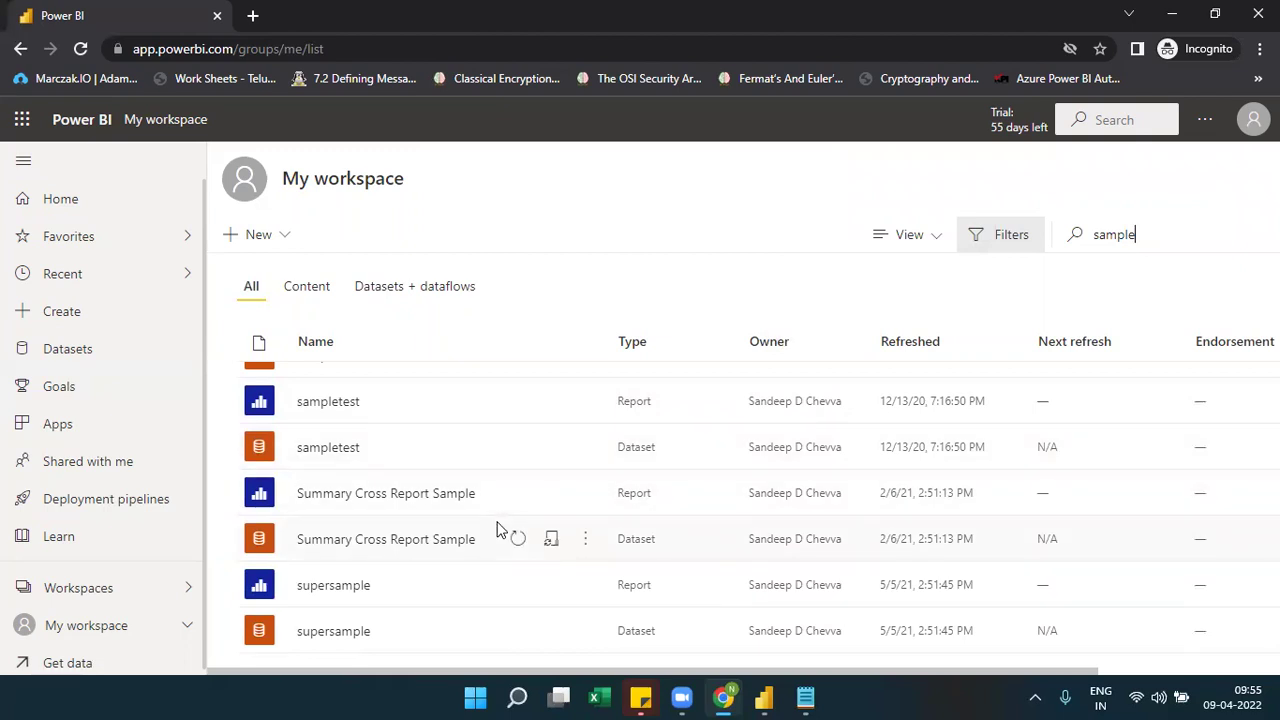
scroll(494, 529, up, 10)
click(550, 527)
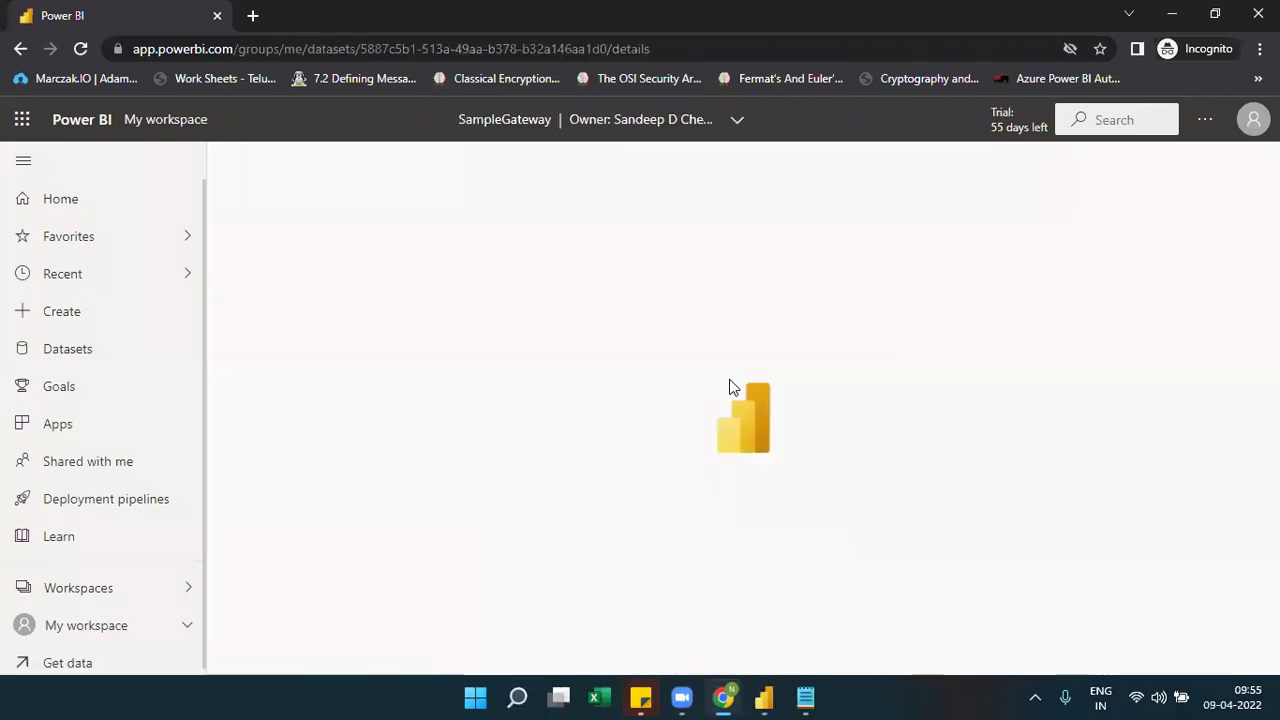
Go back to My workspace and check the content-only listing before showing all items again.
click(75, 591)
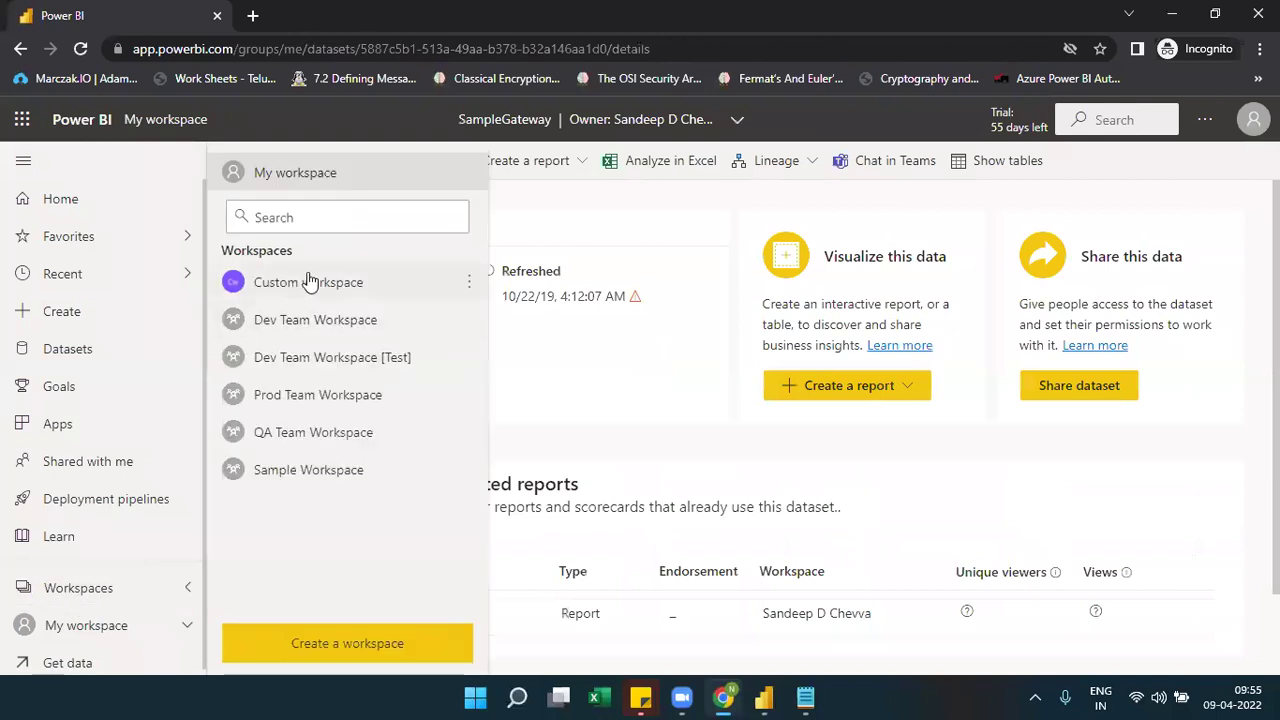
click(298, 180)
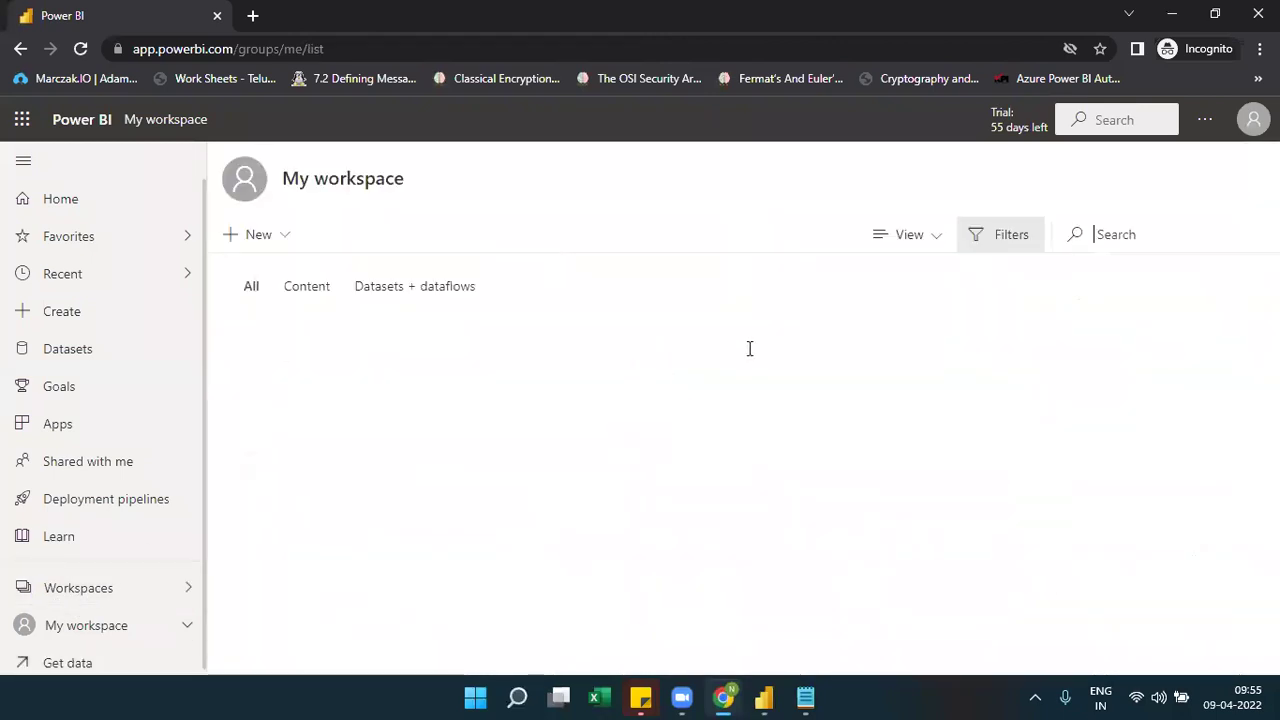
click(323, 289)
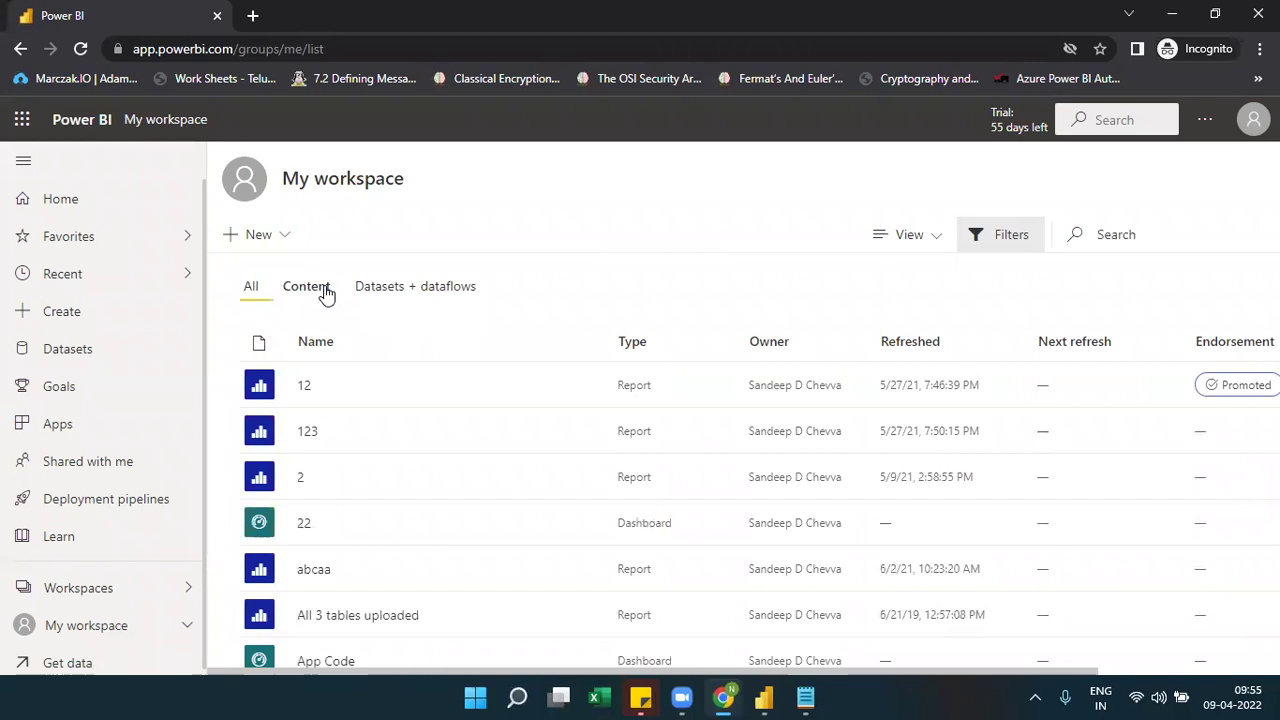
click(942, 250)
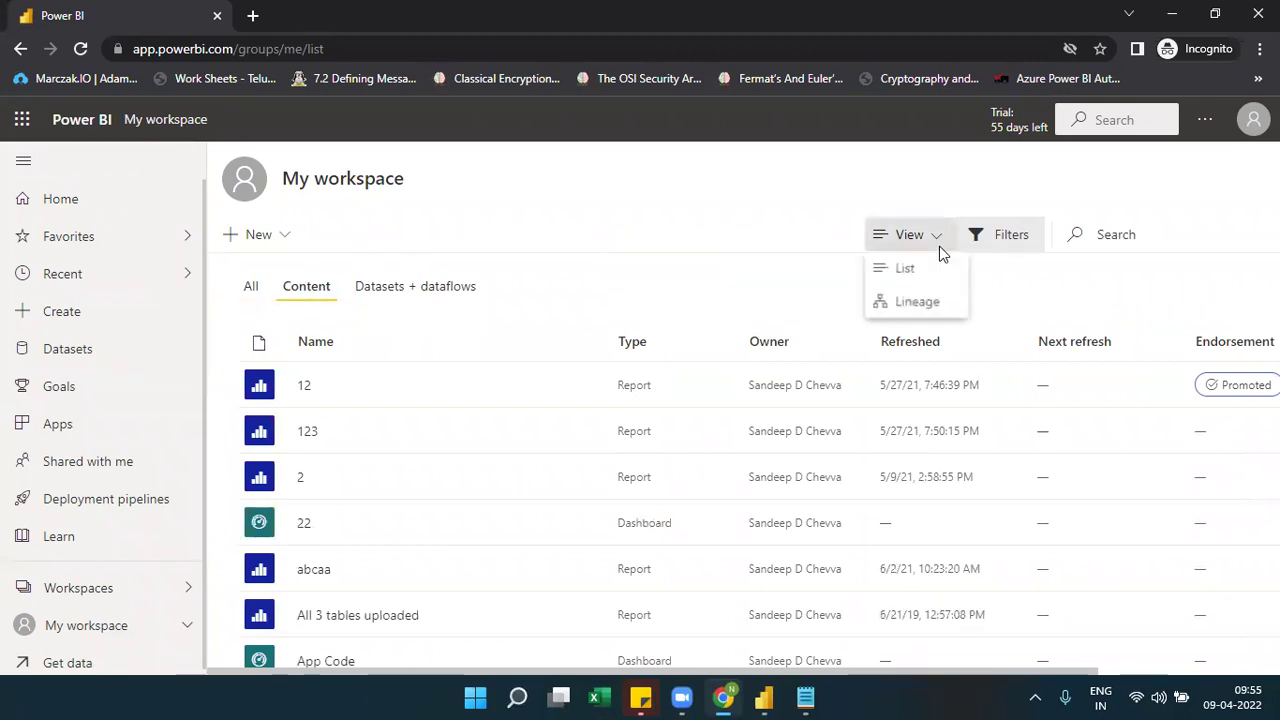
click(990, 252)
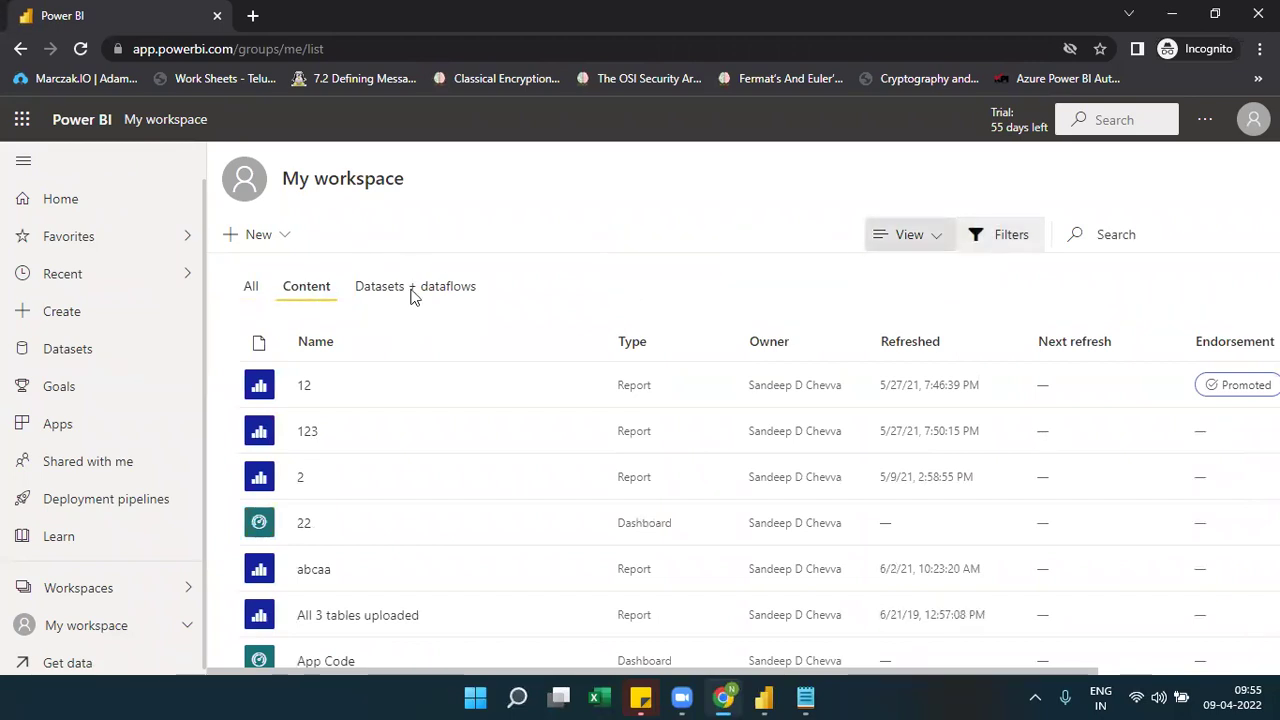
click(252, 290)
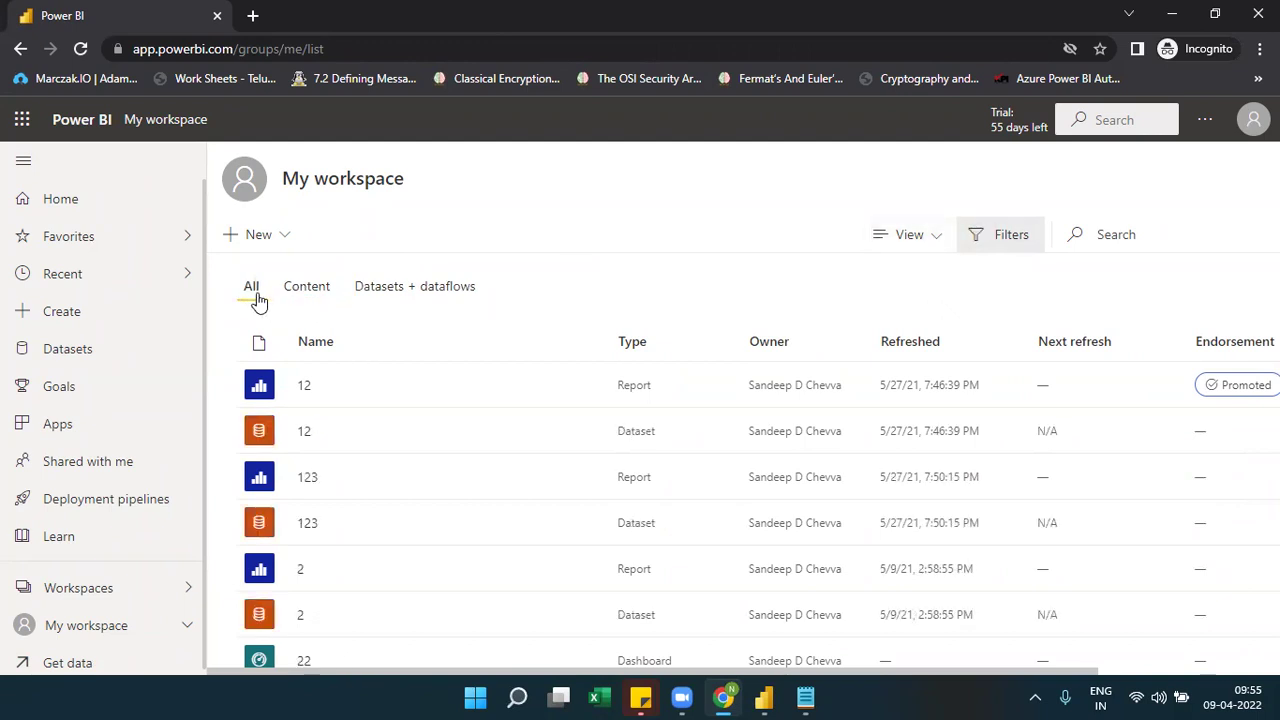
Filter the workspace items by the Workbook type, then remove that filter and close the filter options.
click(968, 243)
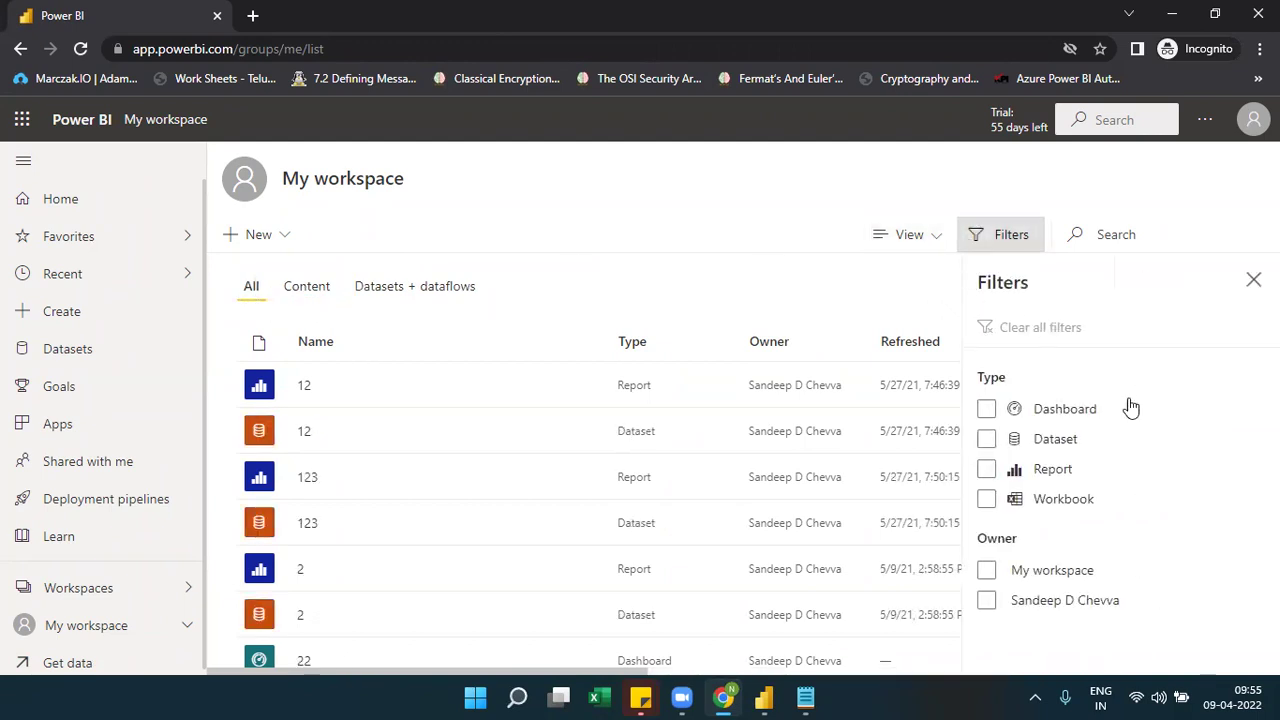
click(1057, 505)
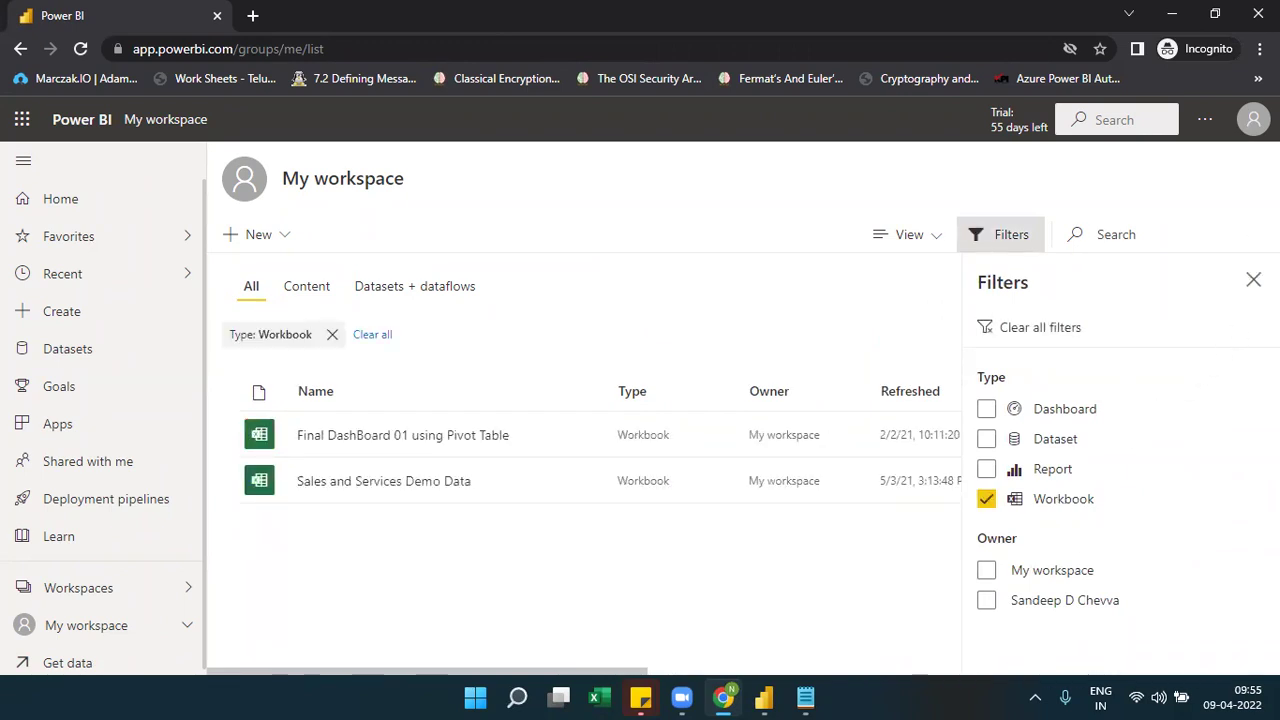
click(1048, 501)
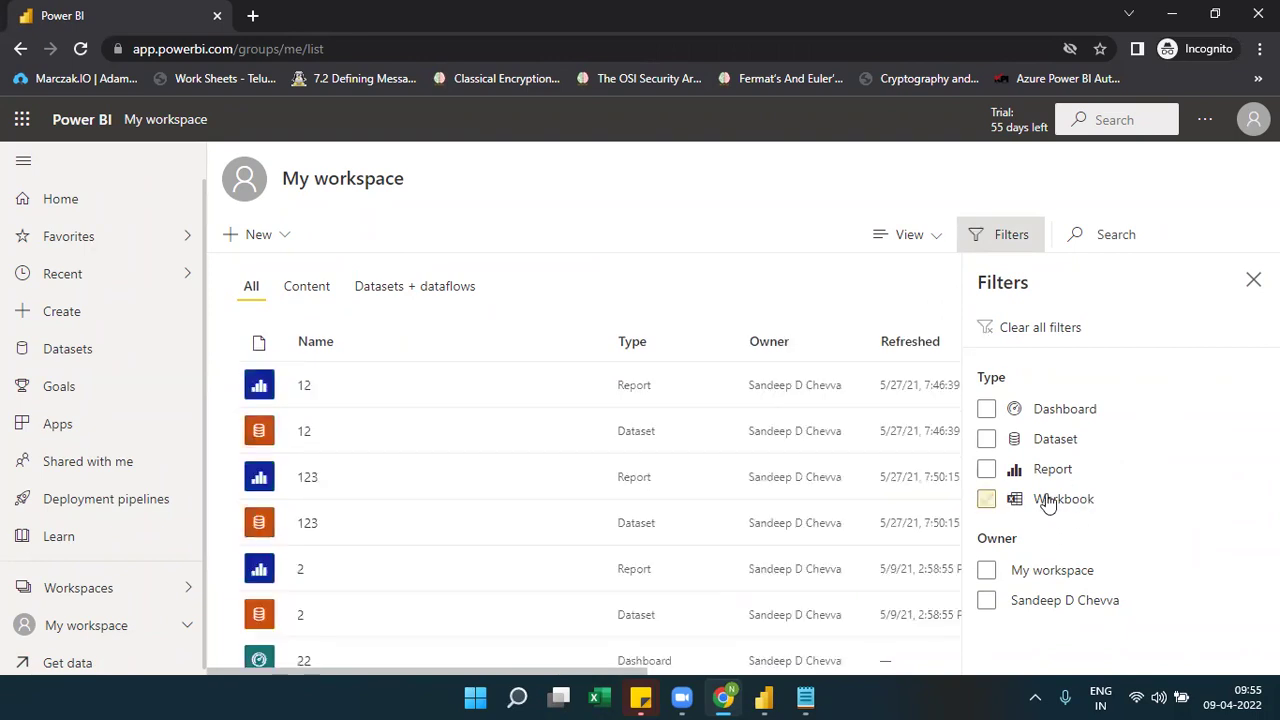
click(1251, 278)
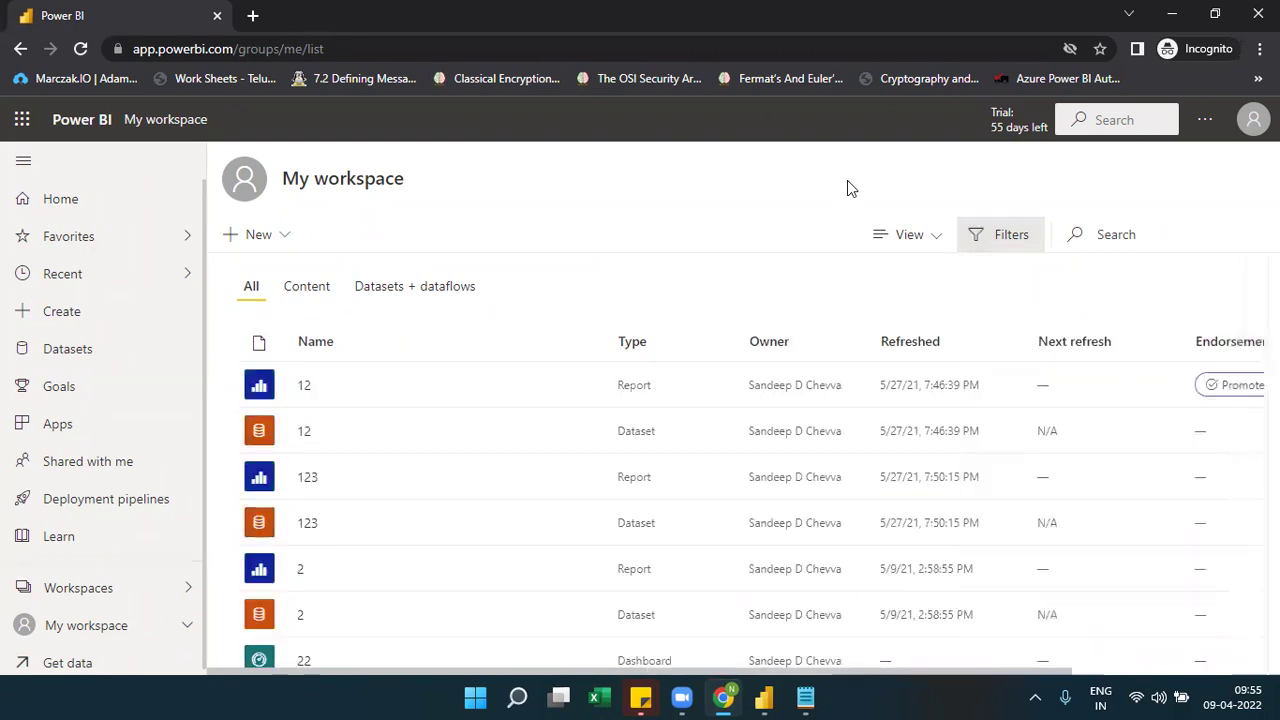
Reload My workspace, check which items match the Workbook type filter, and clear that filter again.
click(78, 50)
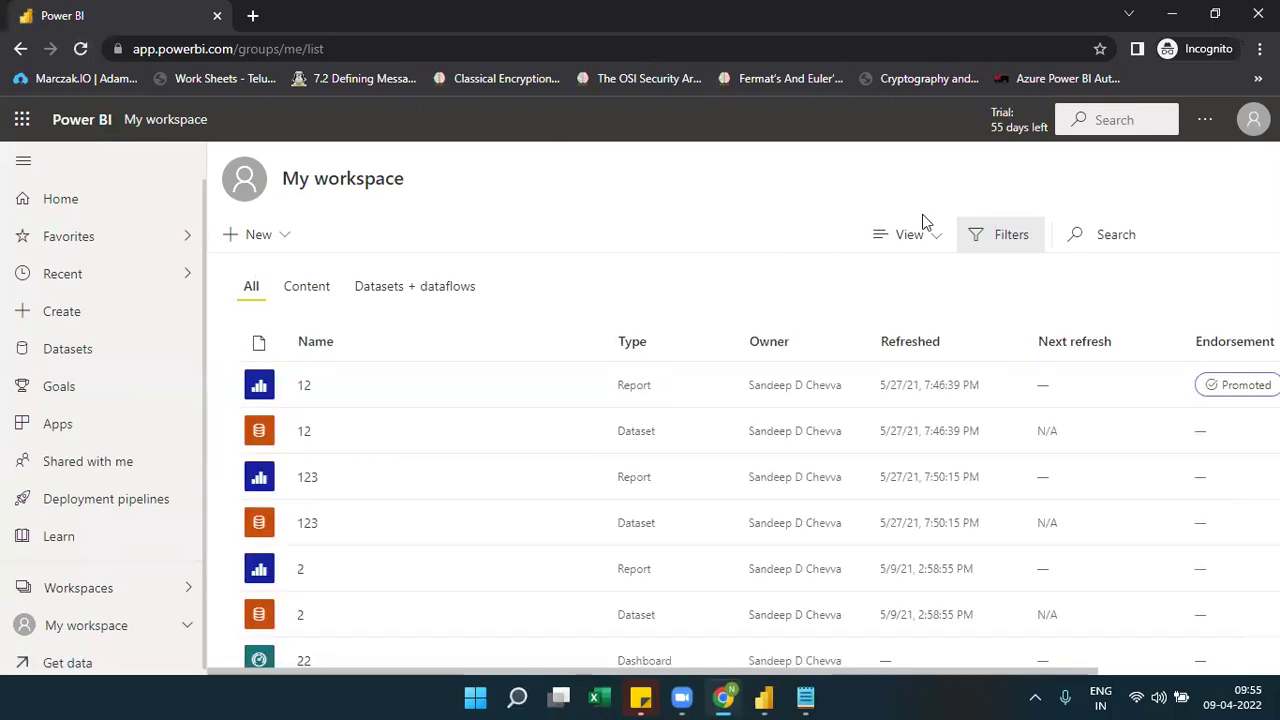
click(977, 236)
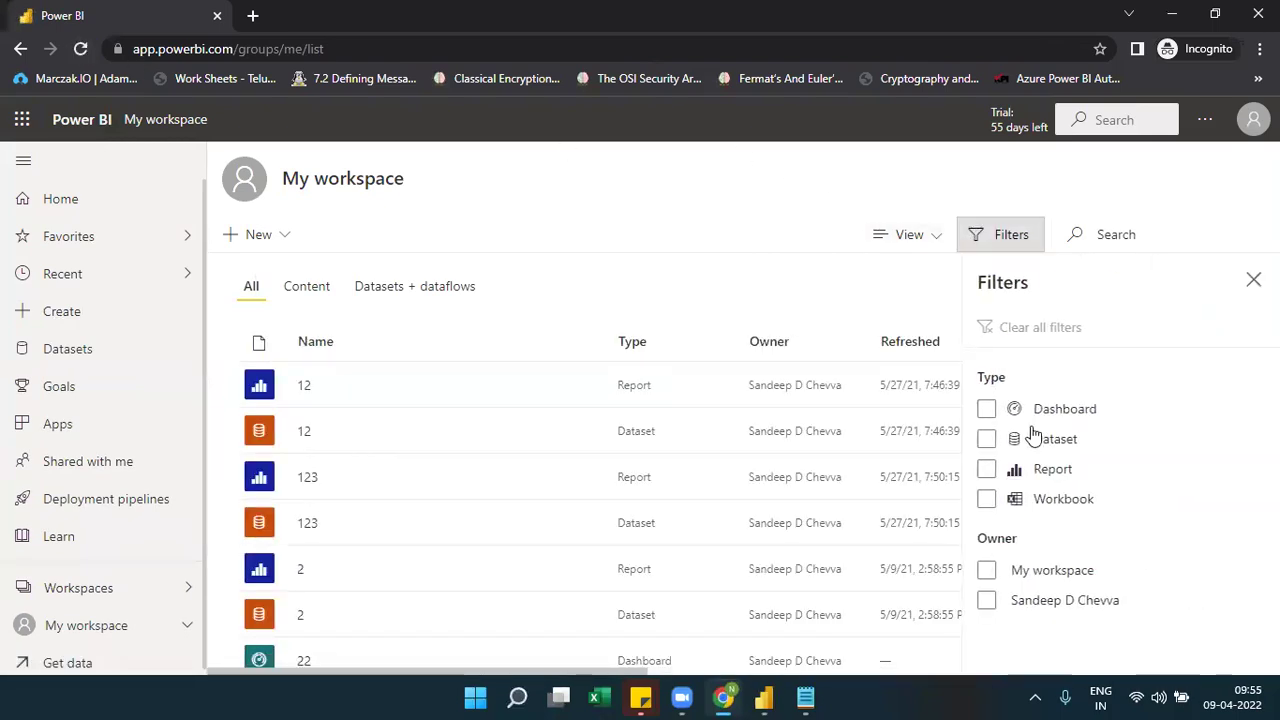
click(1049, 507)
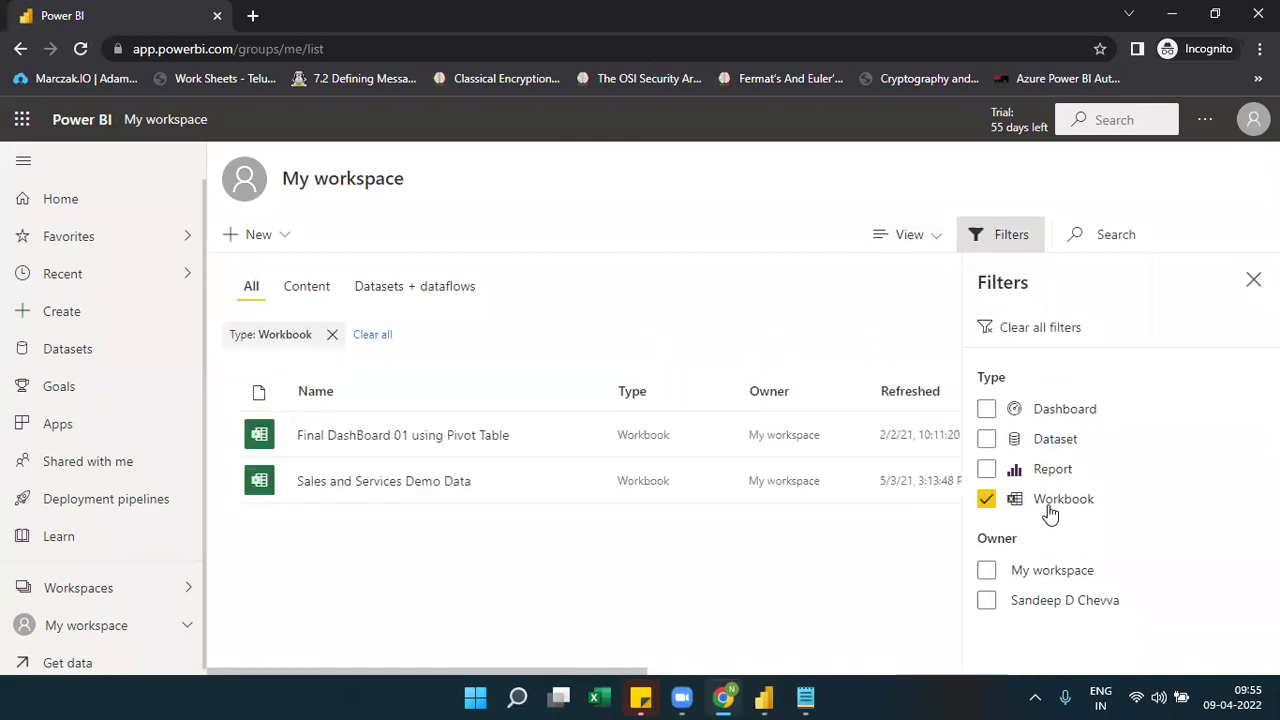
click(1049, 507)
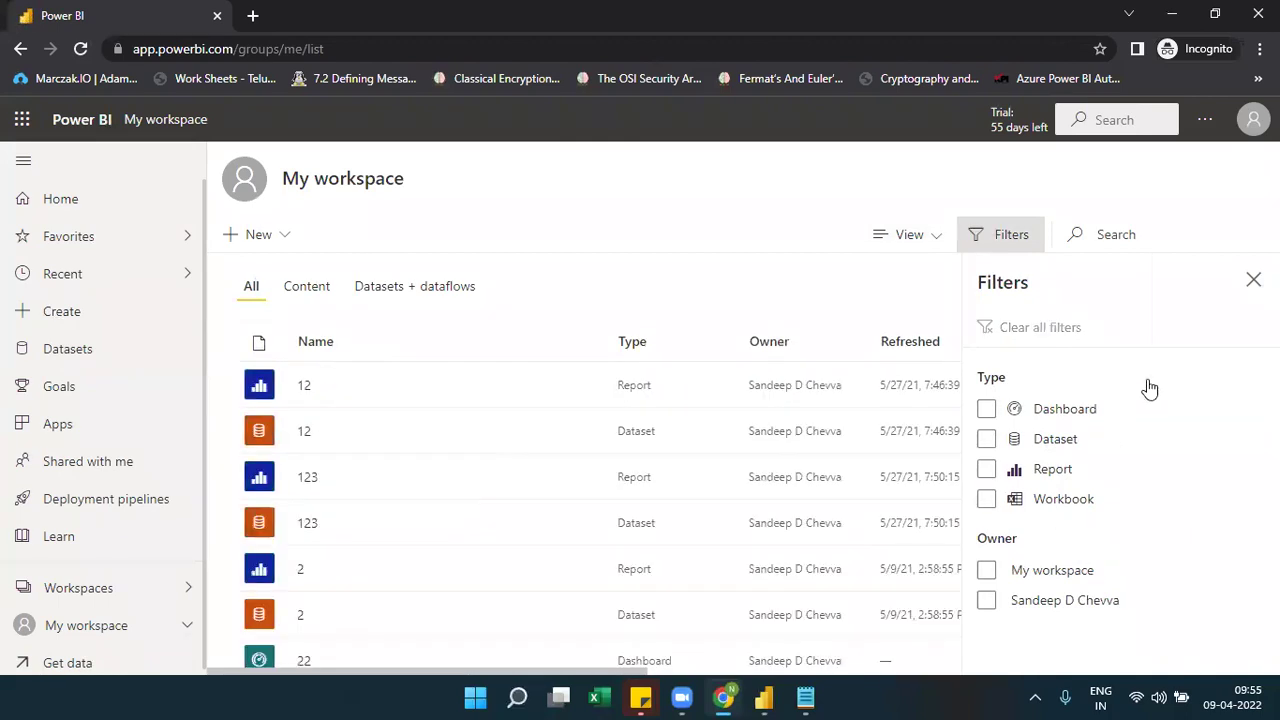
key(Escape)
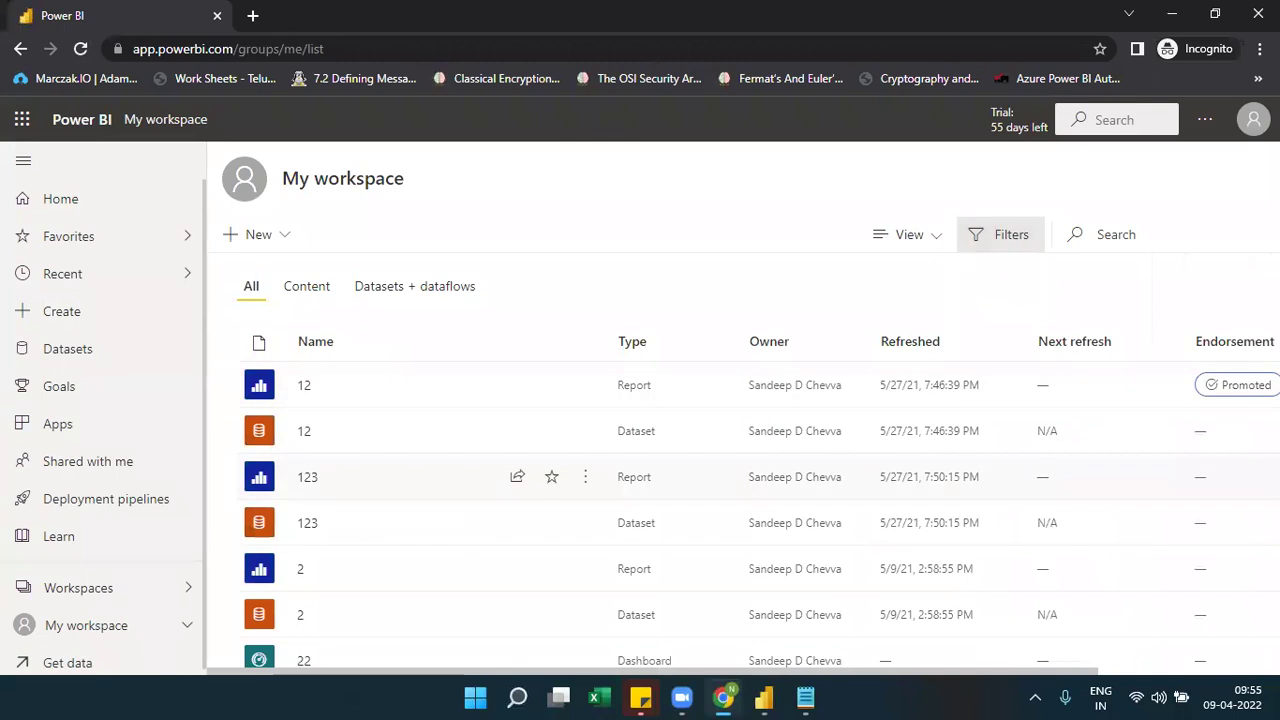
Search the workspace items for "store" and highlight the refresh time of the Sample - Superstore (2) dataset.
scroll(640, 500, down, 10)
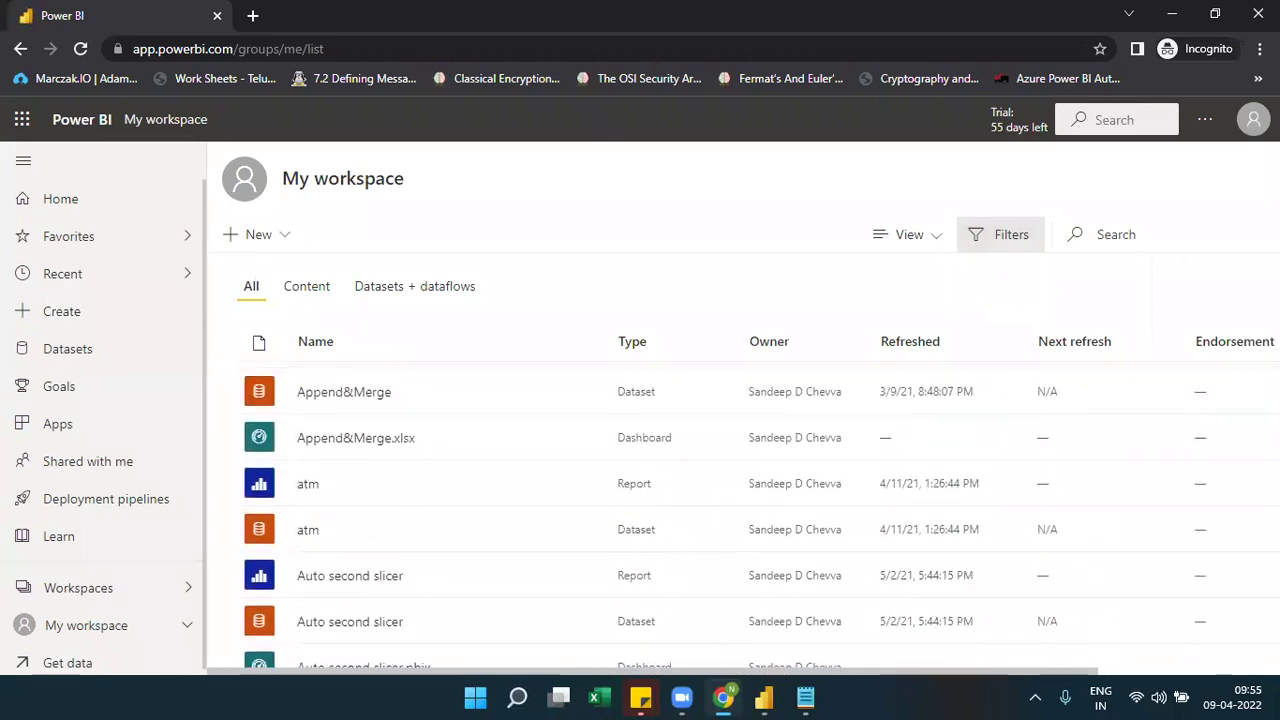
scroll(640, 500, down, 6)
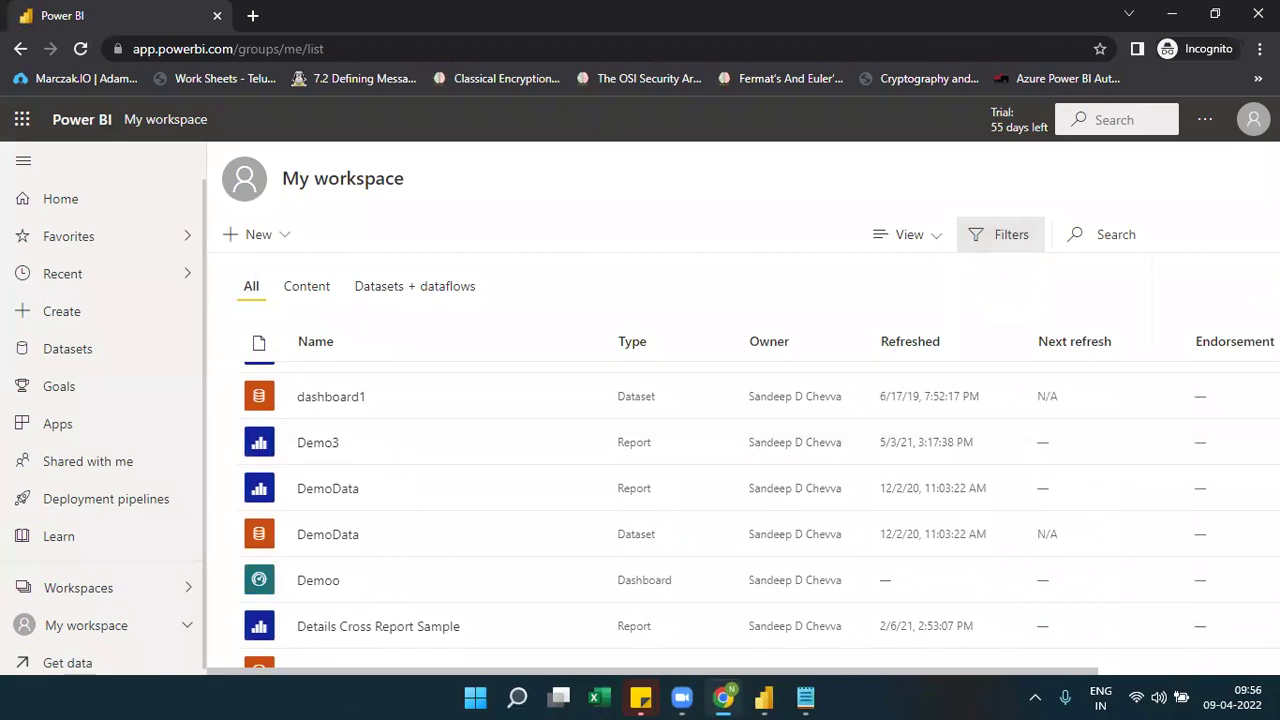
click(1132, 227)
text(store)
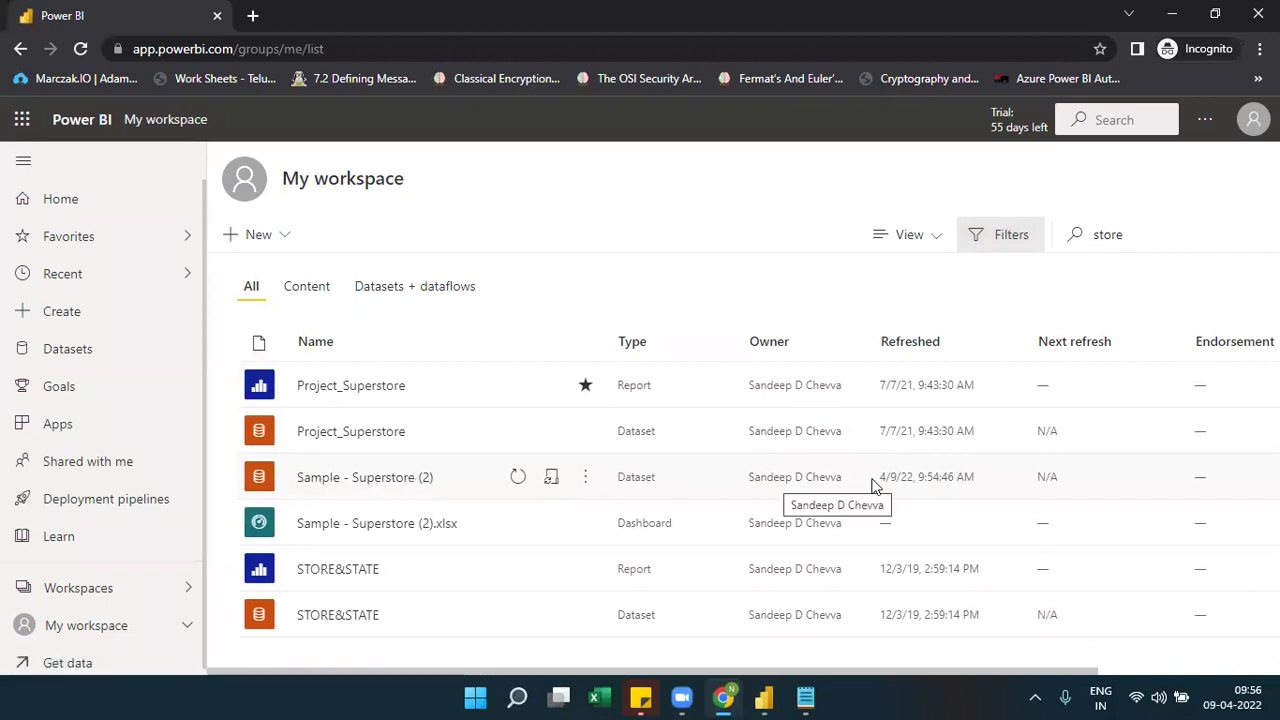
drag(1008, 485, 878, 481)
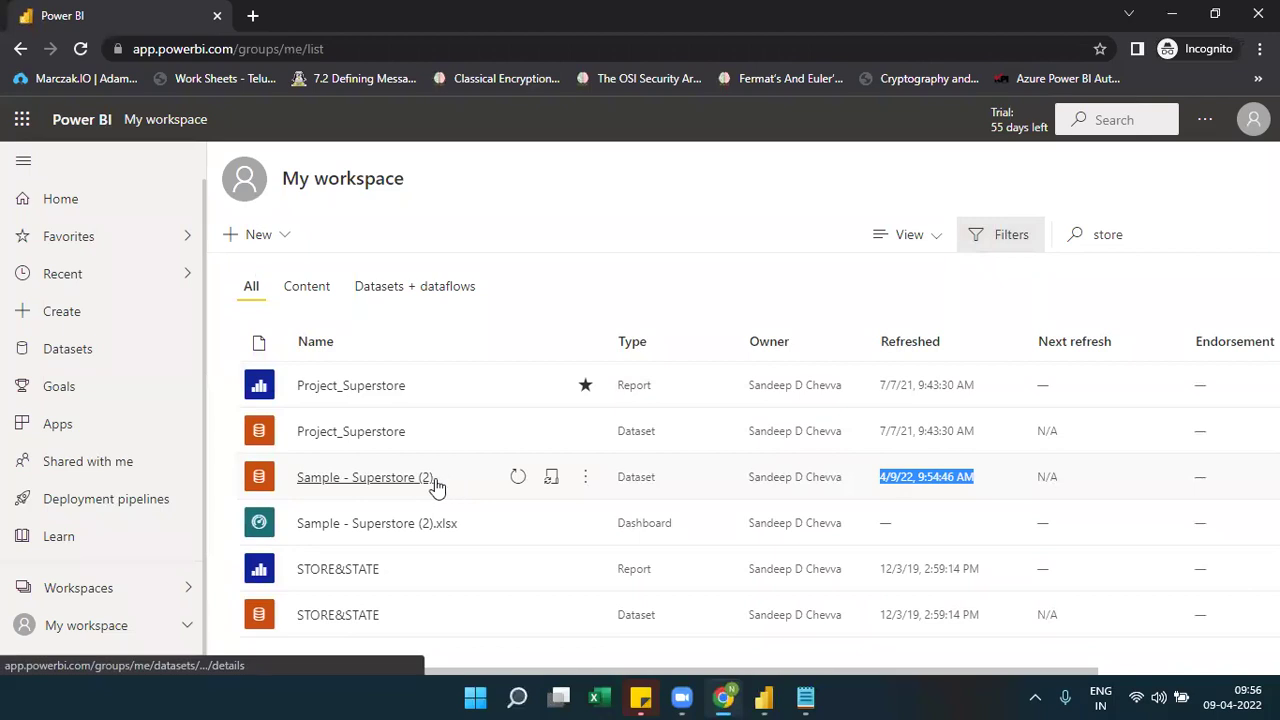
Open the Datasets hub, sort the list by most recent refresh, and highlight the refresh time of Sample - Superstore (2).
click(65, 353)
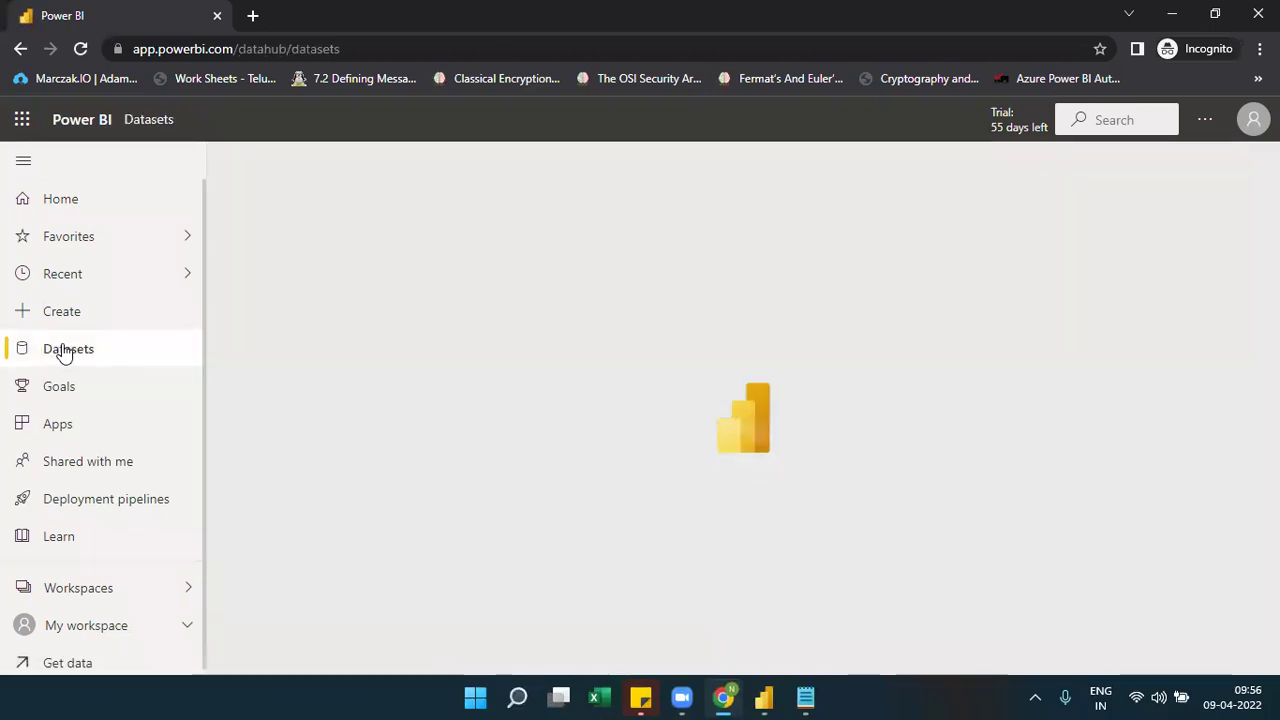
scroll(63, 355, down, 2)
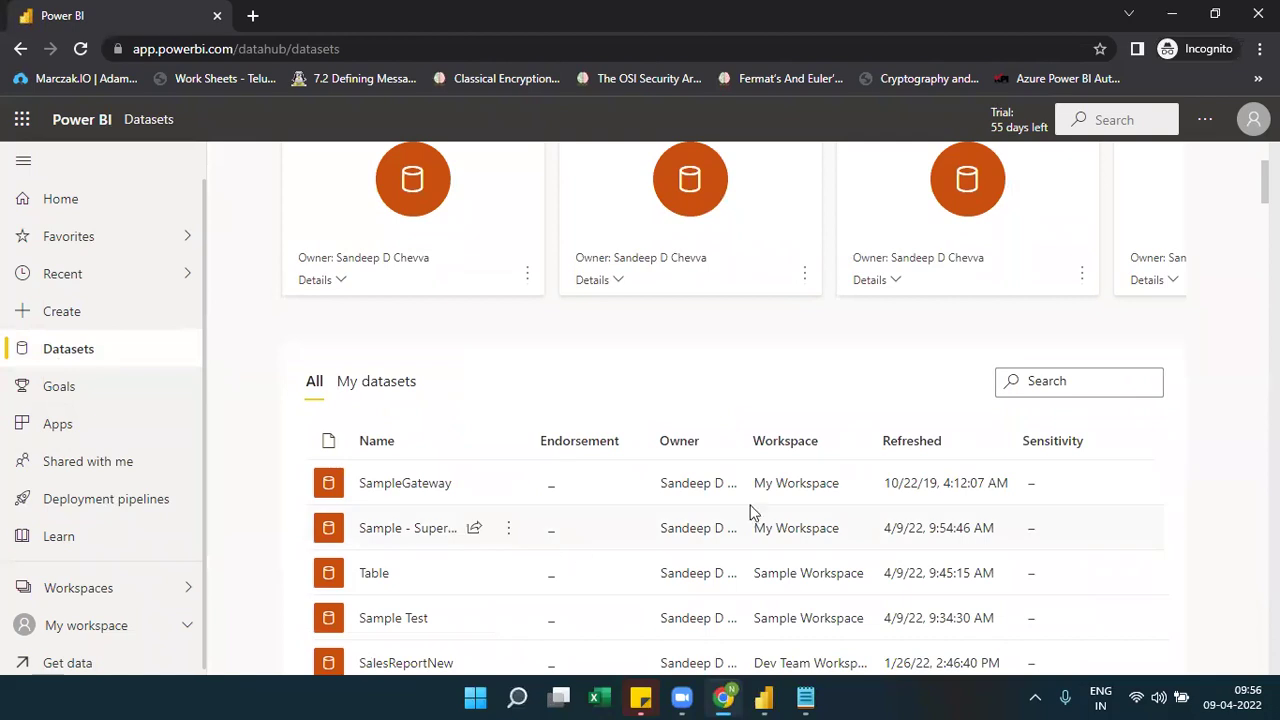
drag(999, 529, 896, 529)
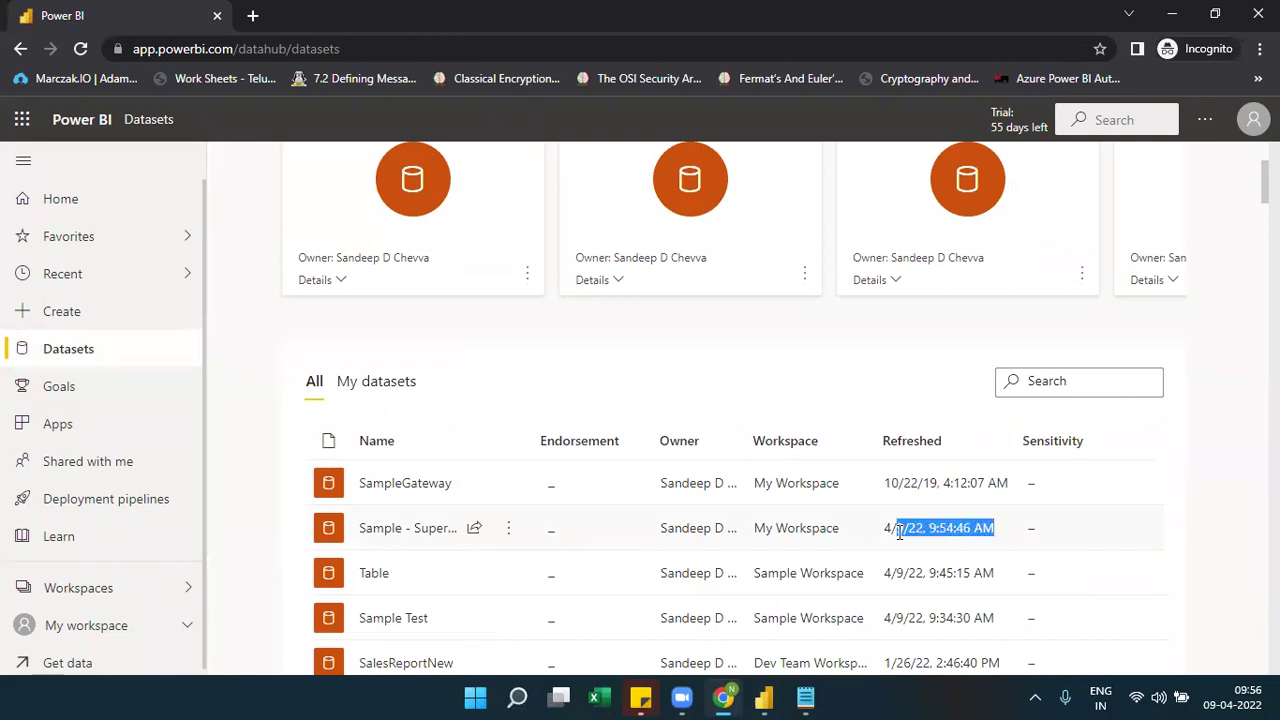
click(929, 456)
click(929, 452)
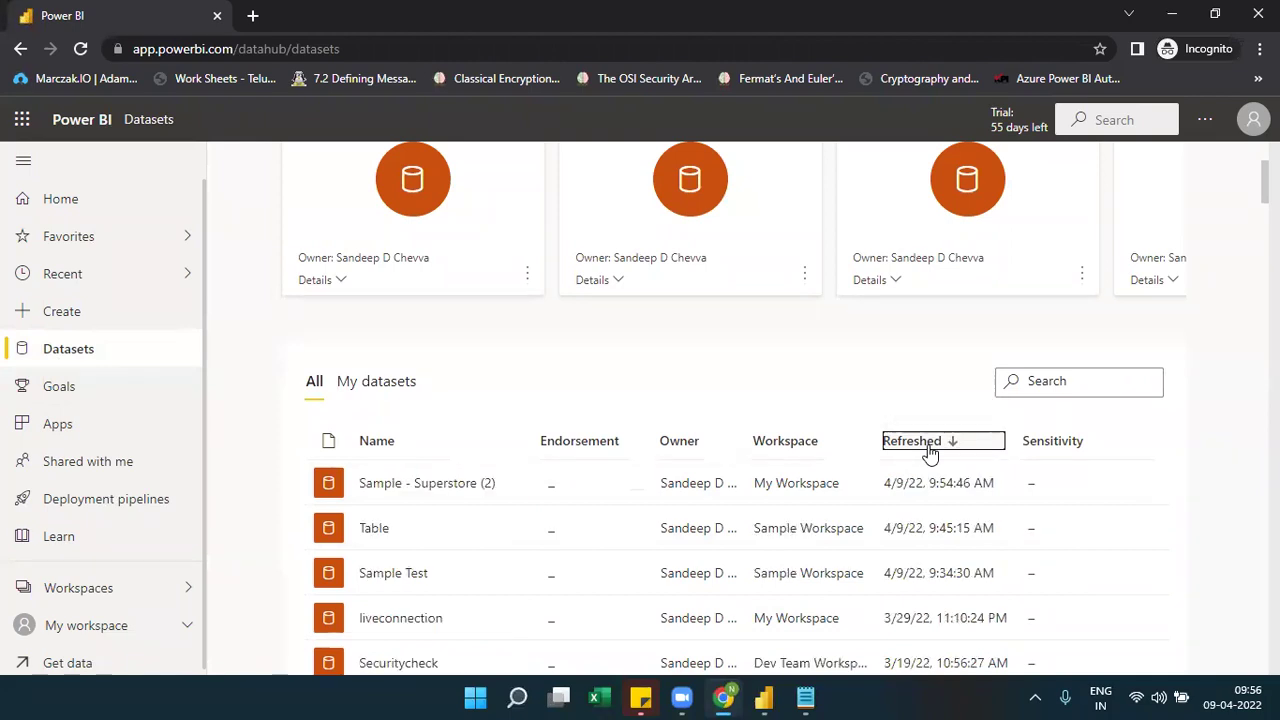
drag(998, 488, 882, 488)
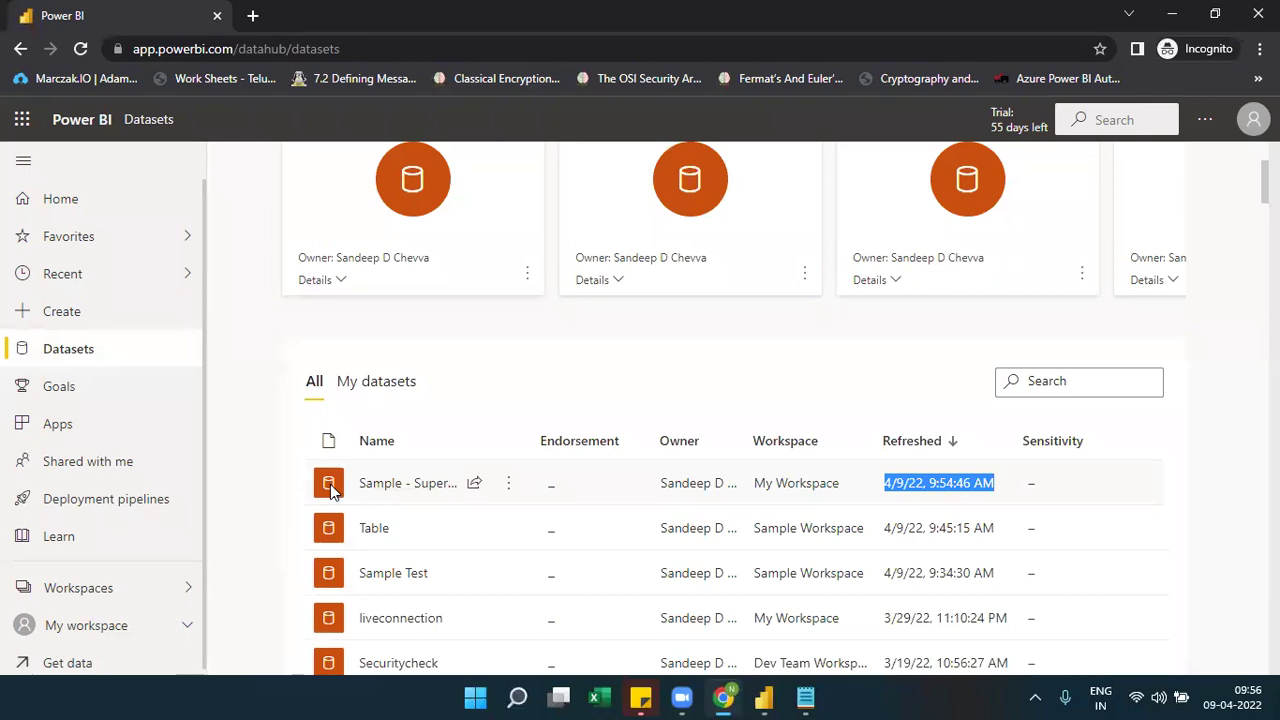
Start a new report from a published dataset, select Sample - Superstore (2), and cancel without creating the report.
click(63, 311)
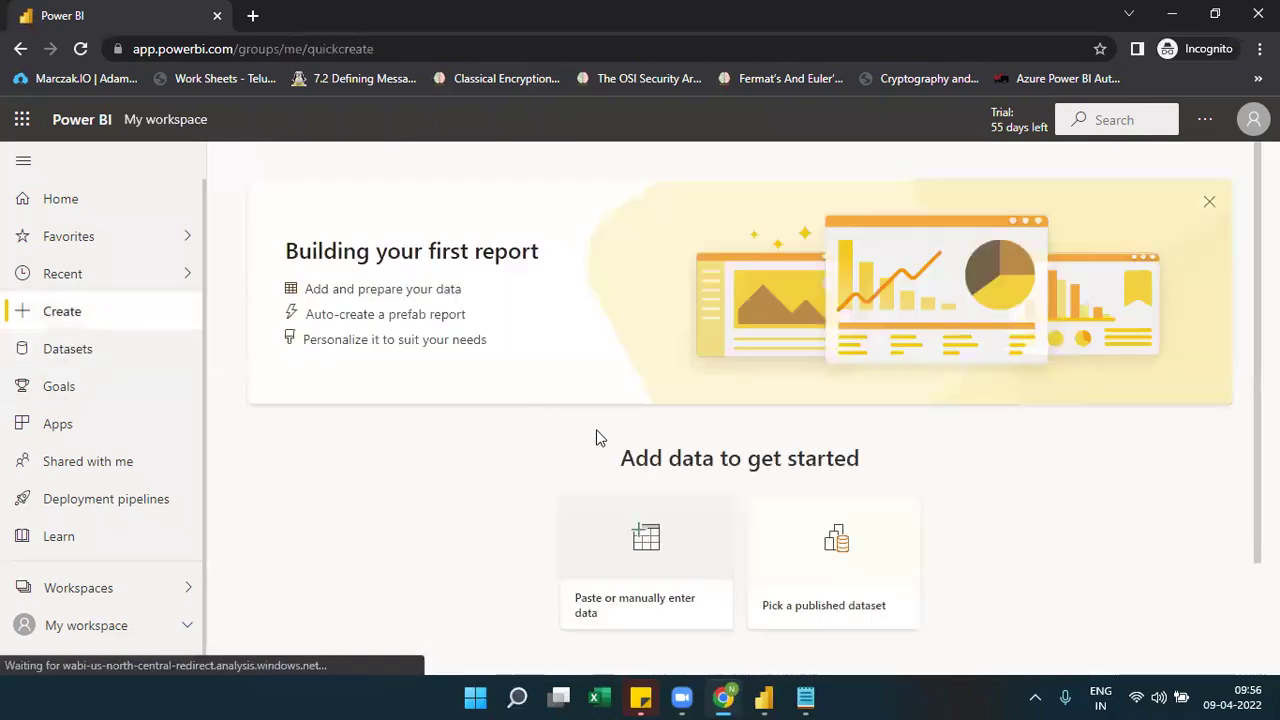
click(812, 546)
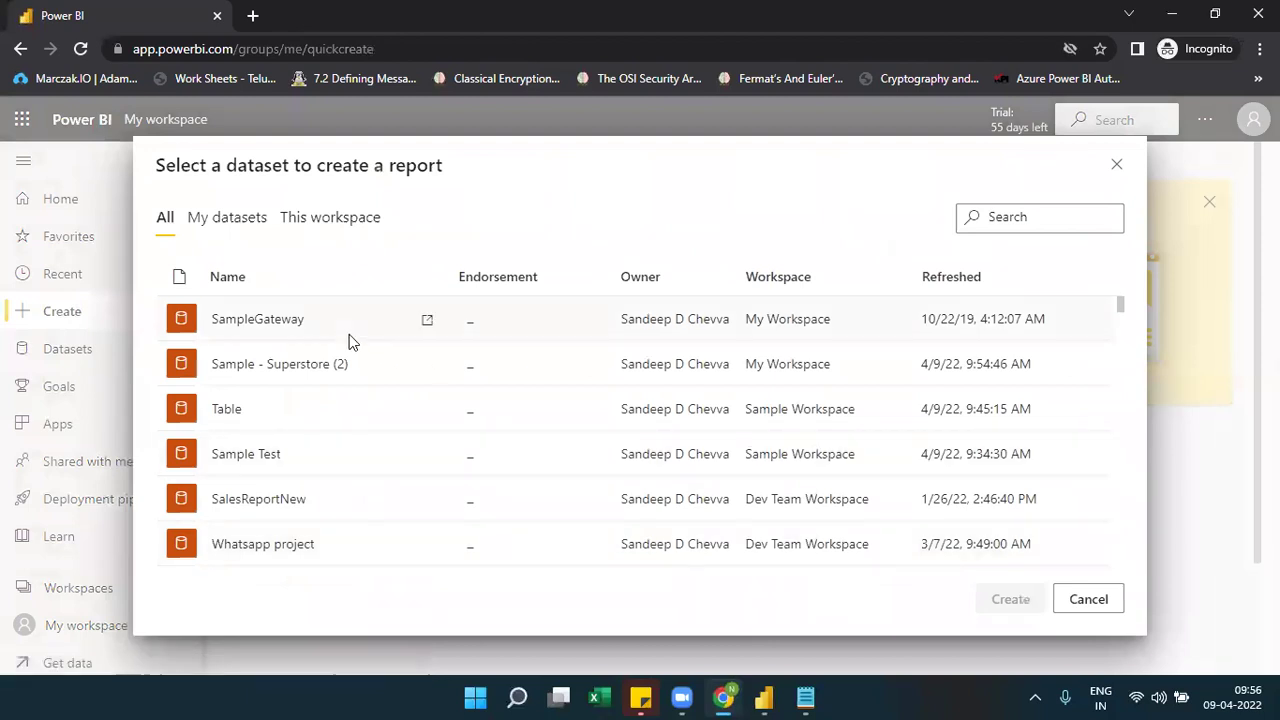
click(279, 370)
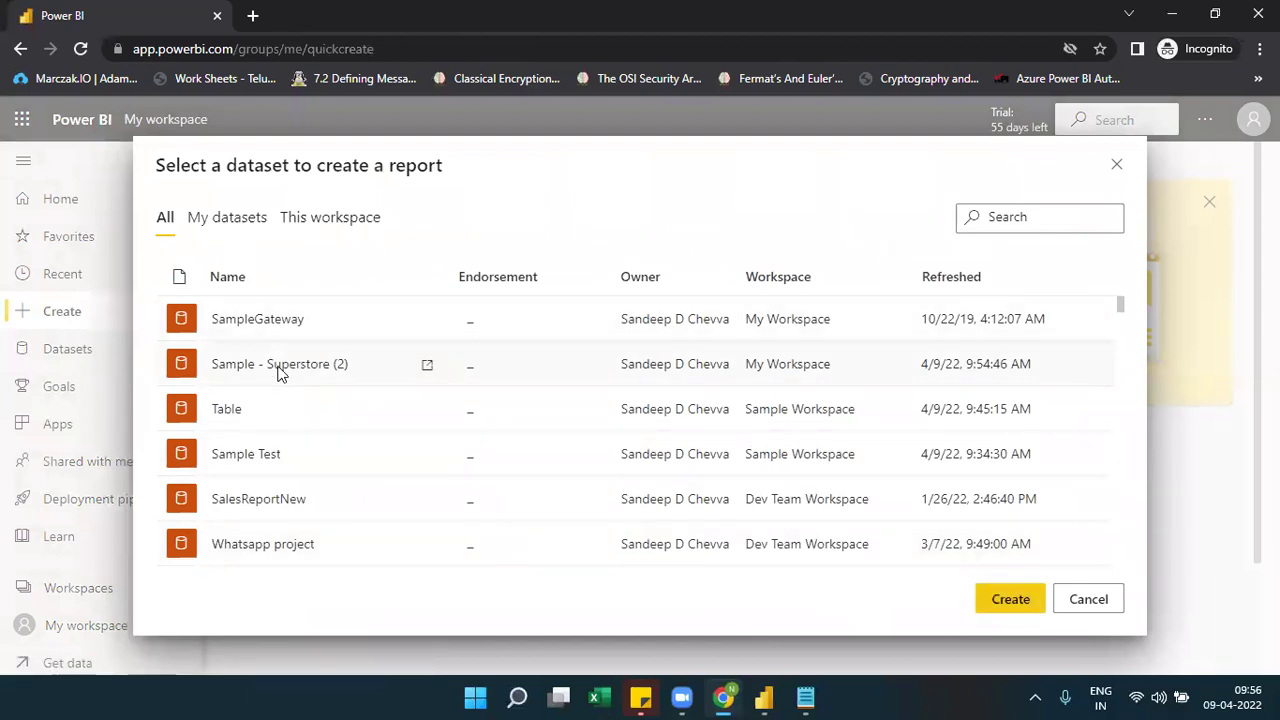
click(1072, 609)
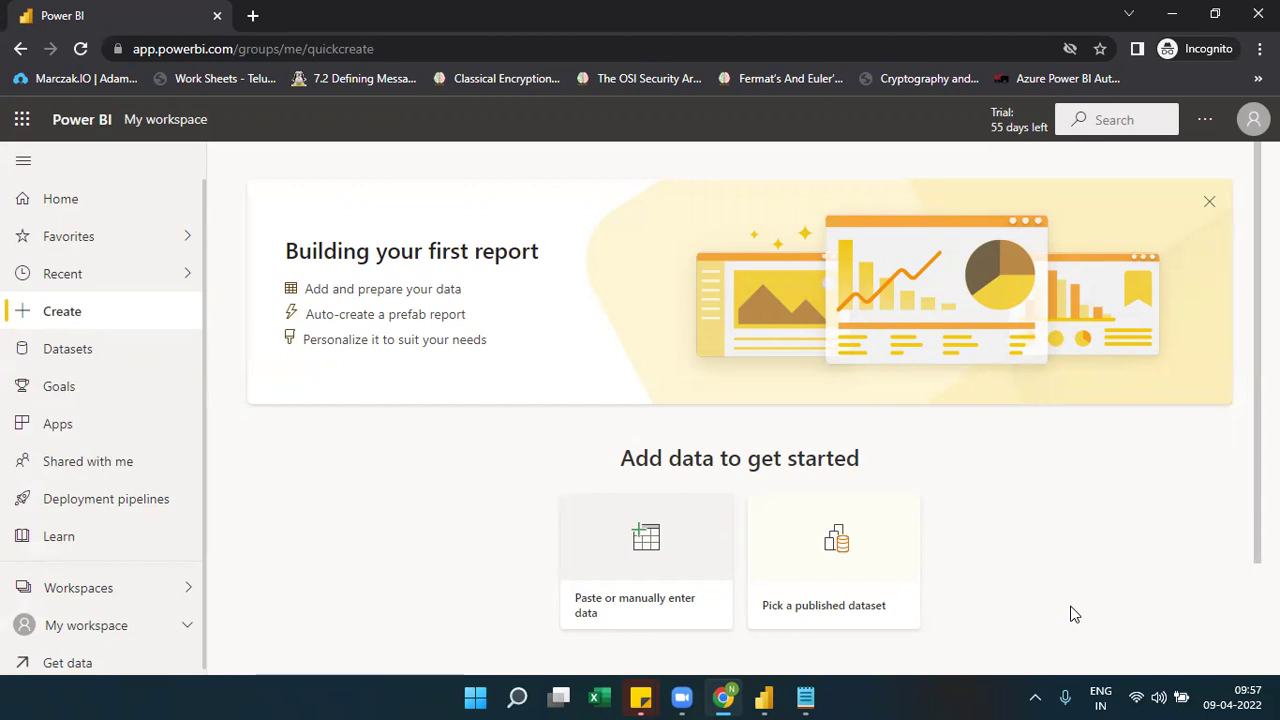
Switch to Power BI Desktop, dismiss the publishing message on the Sample Test report, and return to the Power BI service.
click(764, 697)
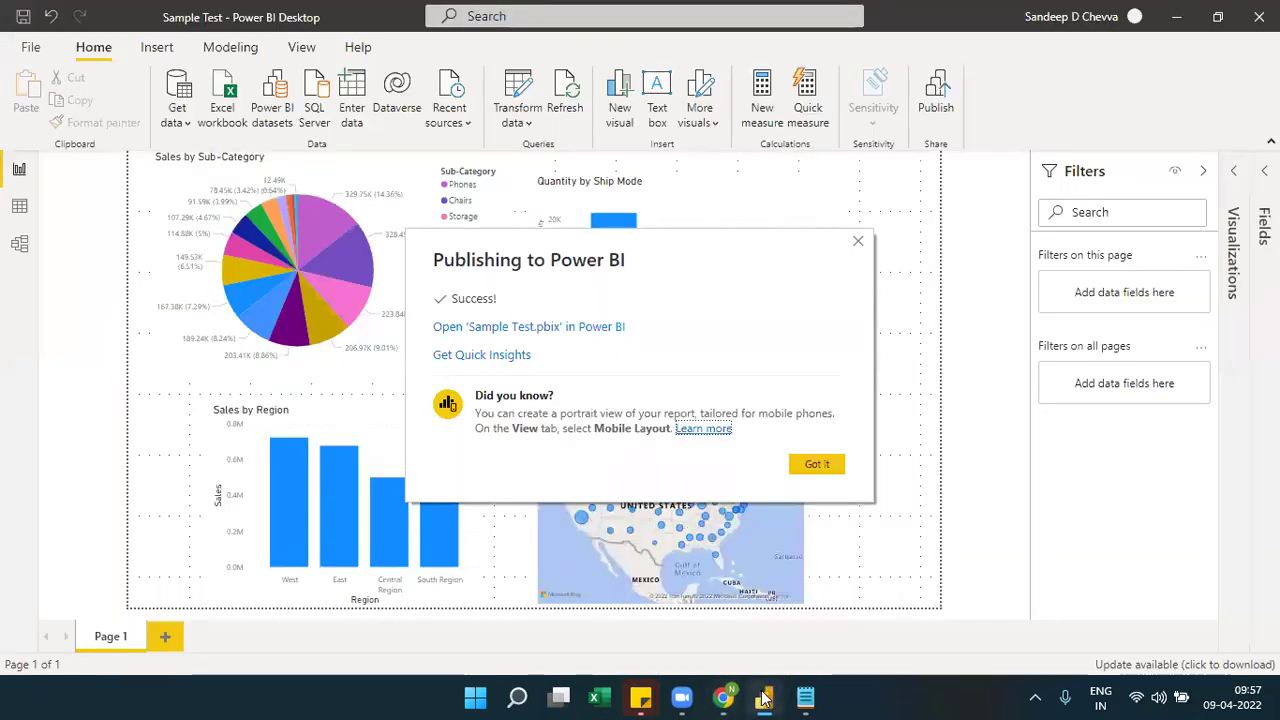
click(817, 464)
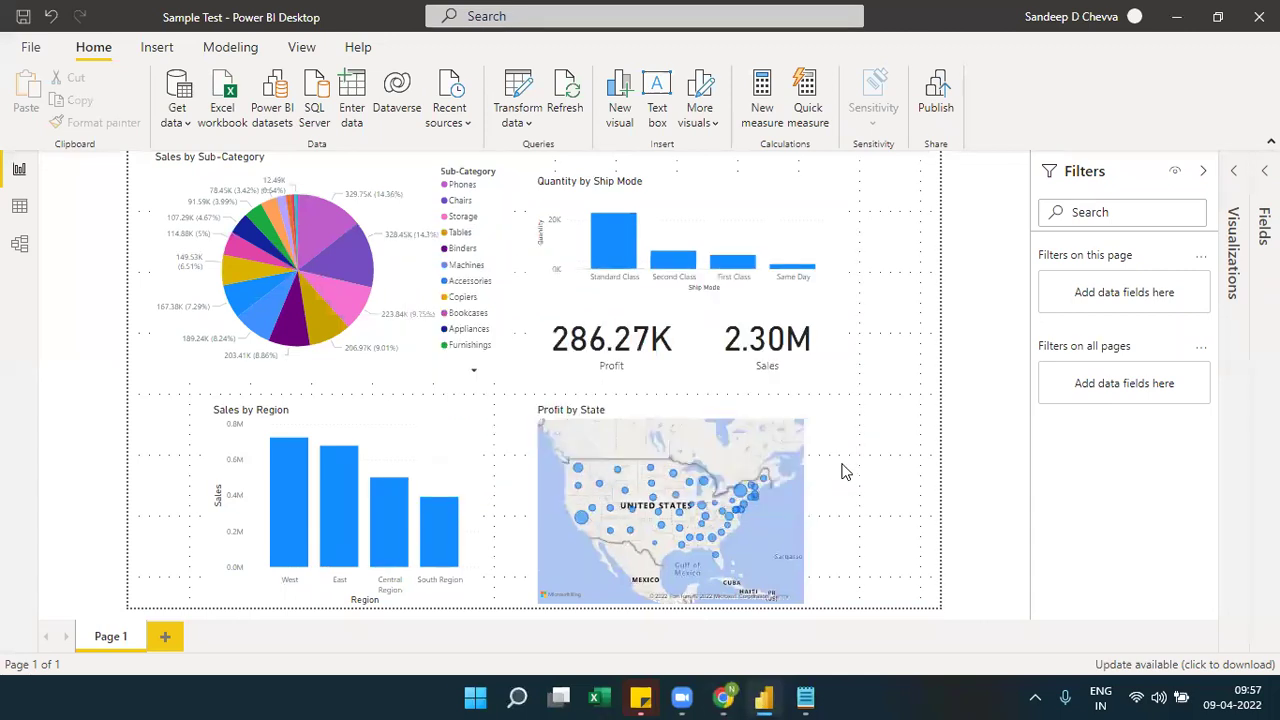
click(1172, 20)
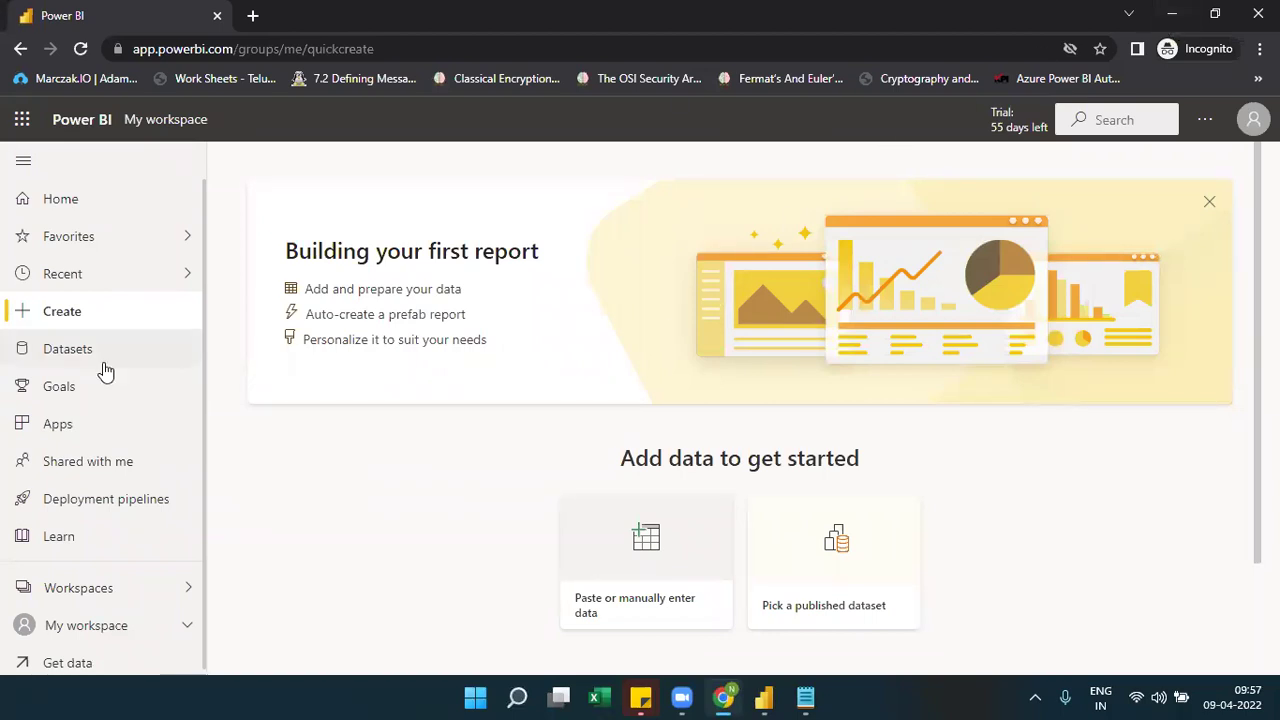
Open the Goals page and skip its scorecard introduction.
click(68, 389)
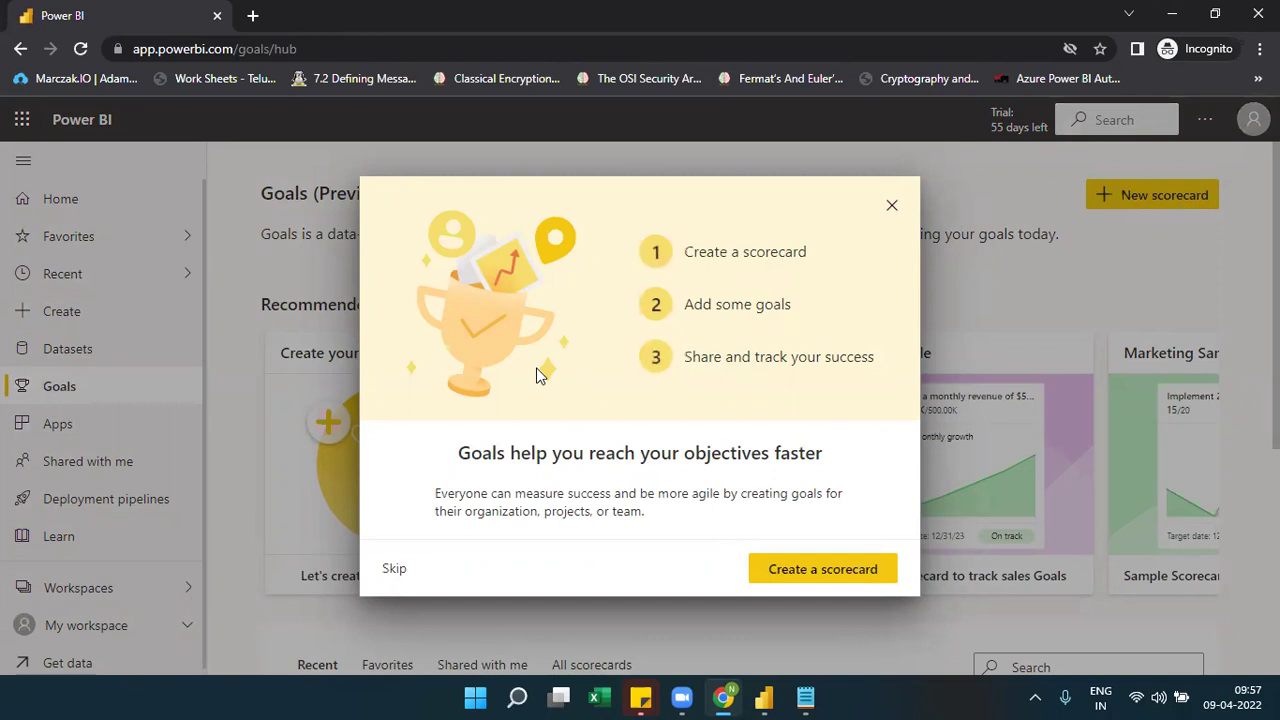
click(396, 570)
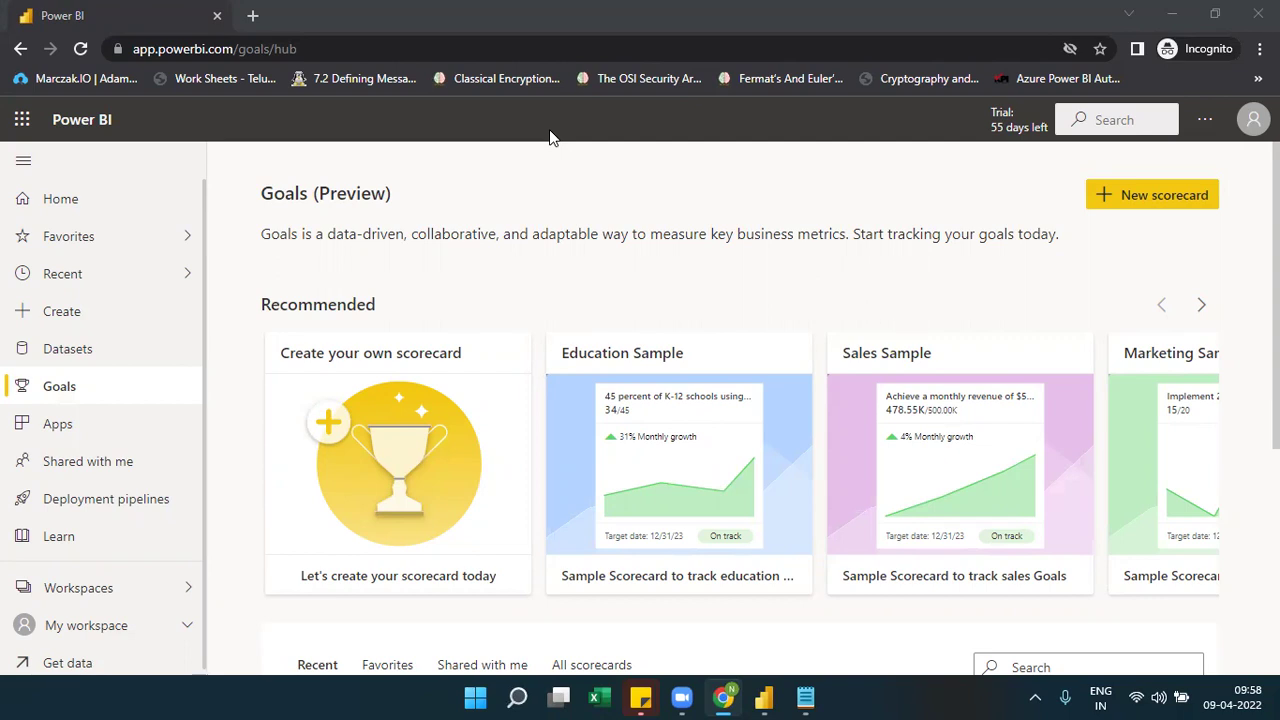
click(866, 49)
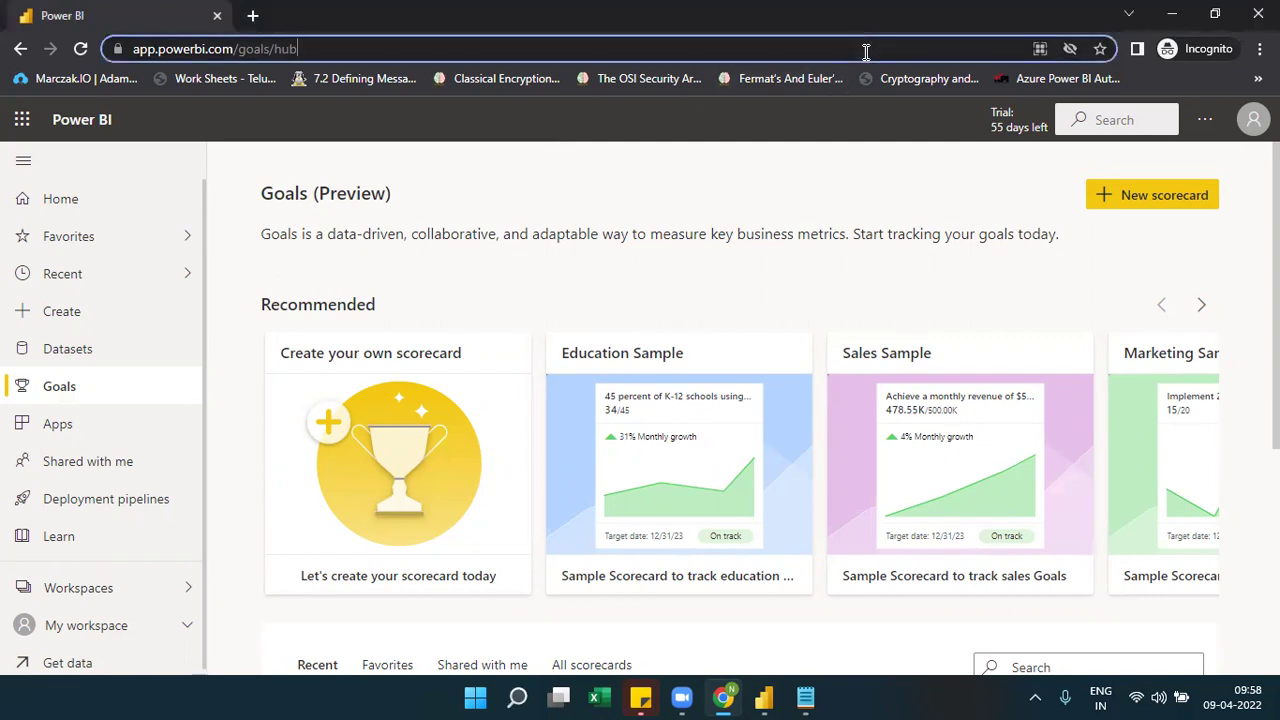
Look at the Sample Test report in Power BI Desktop, return to the browser, and view the list of available workspaces.
click(763, 697)
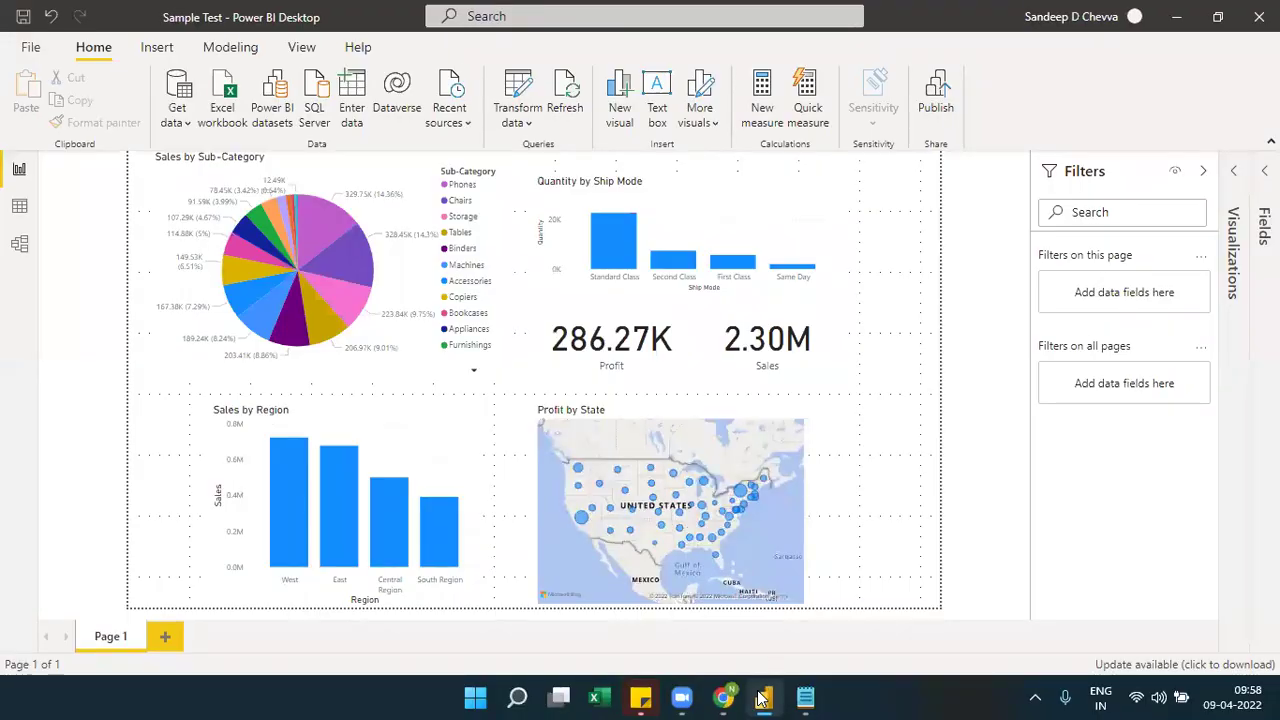
click(763, 697)
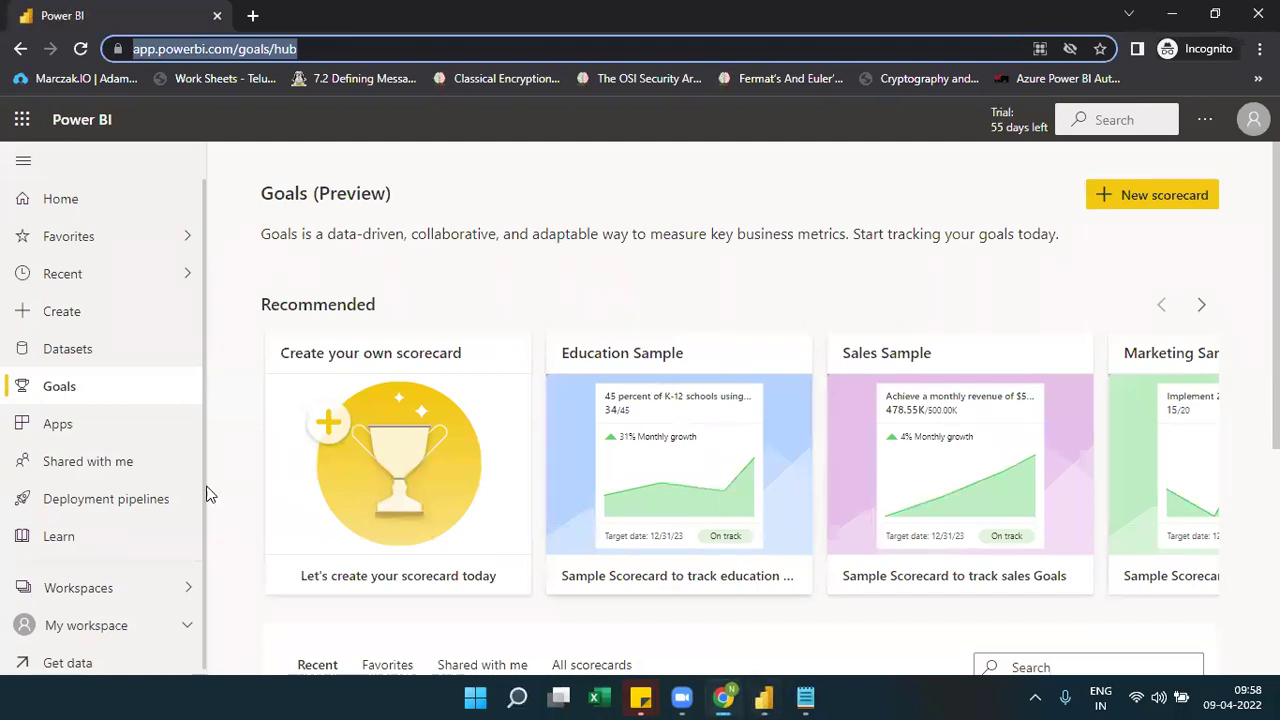
click(186, 592)
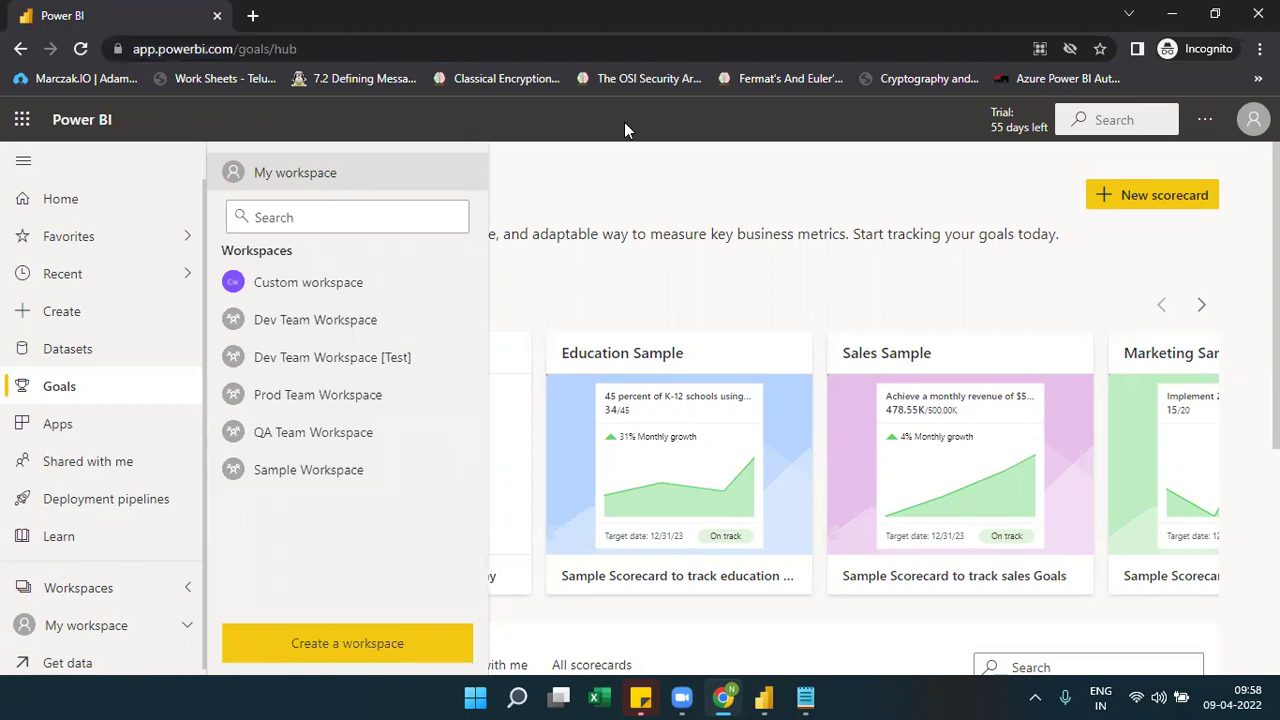
click(450, 44)
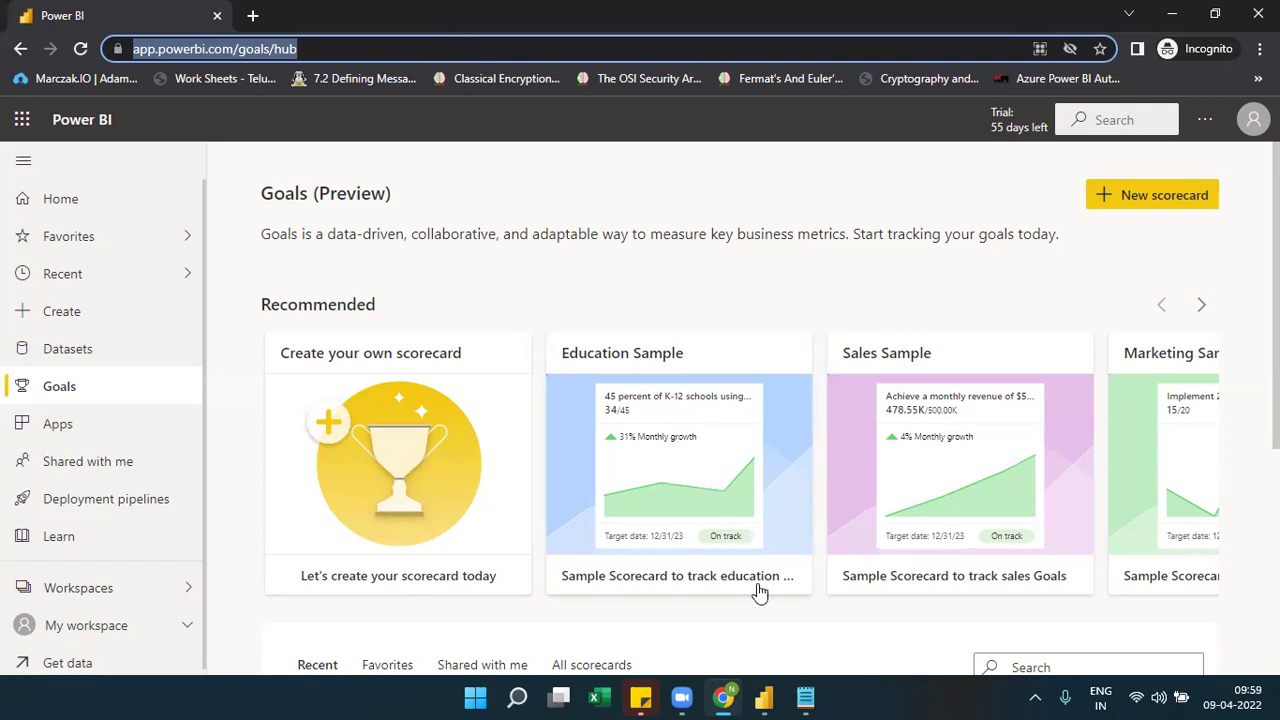
Switch to the Sample Test report in Power BI Desktop, collapse its Filters pane, and return to the Power BI service.
click(763, 698)
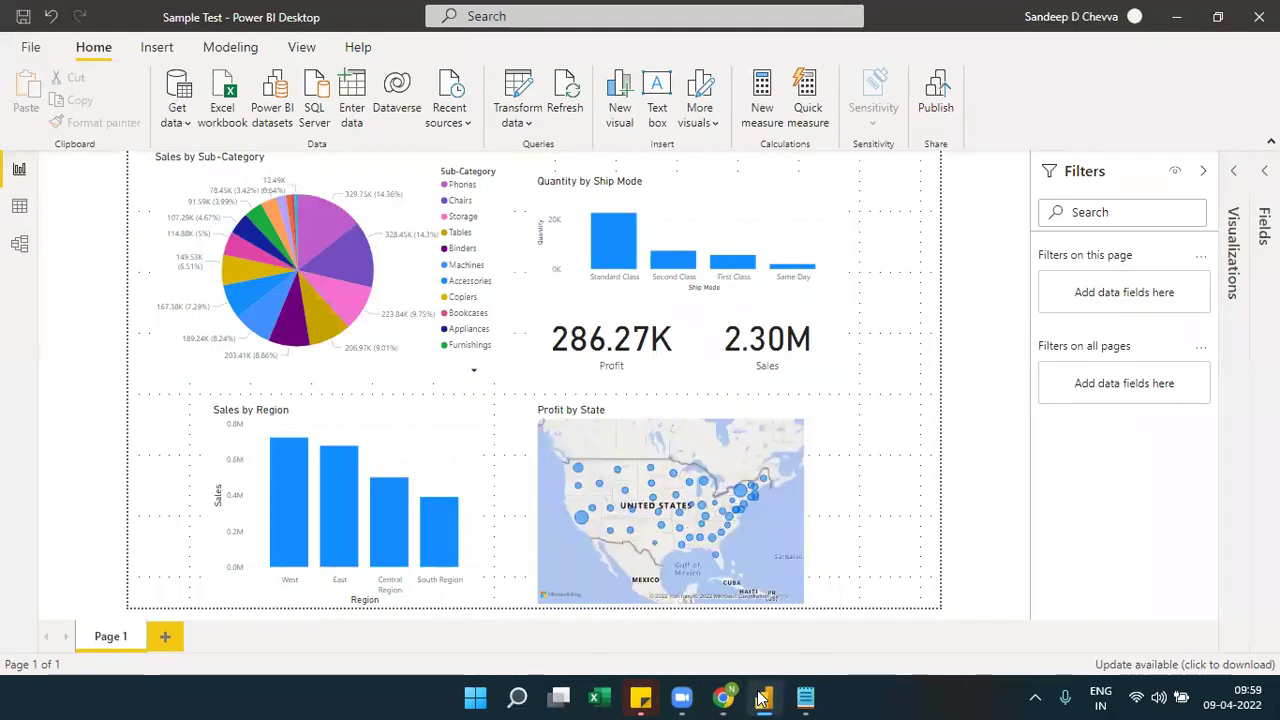
click(1084, 180)
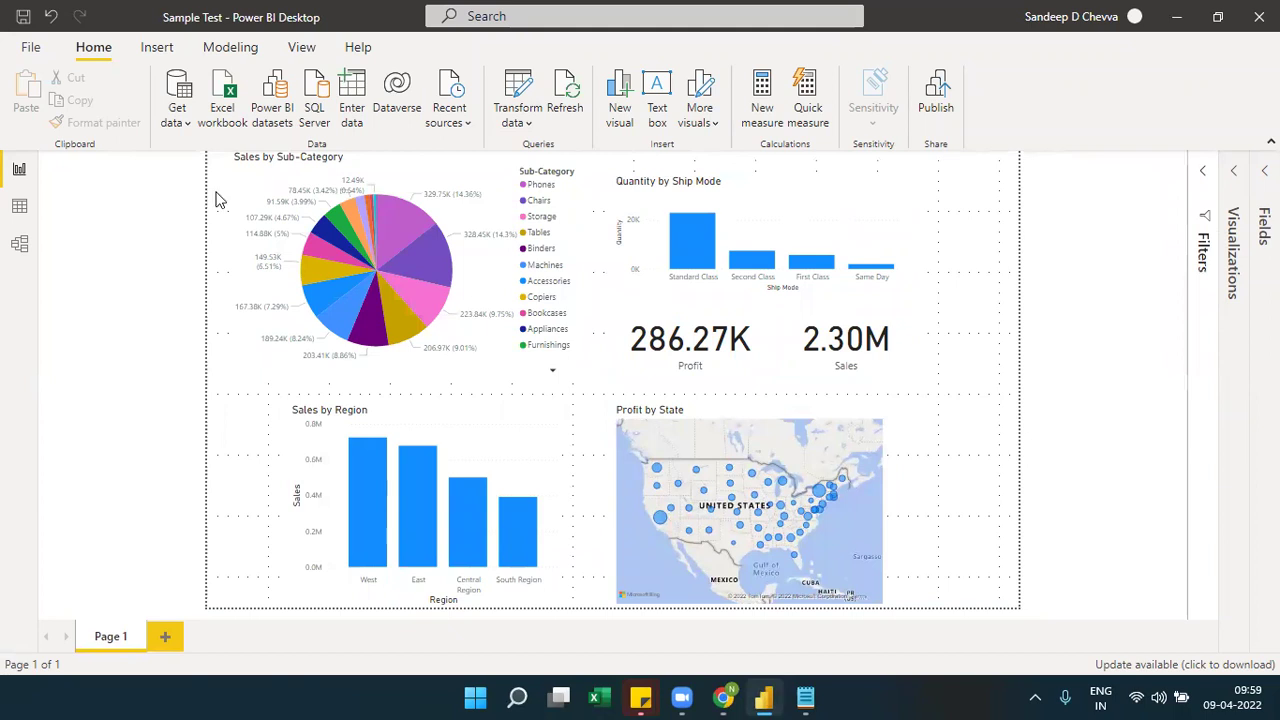
click(1176, 28)
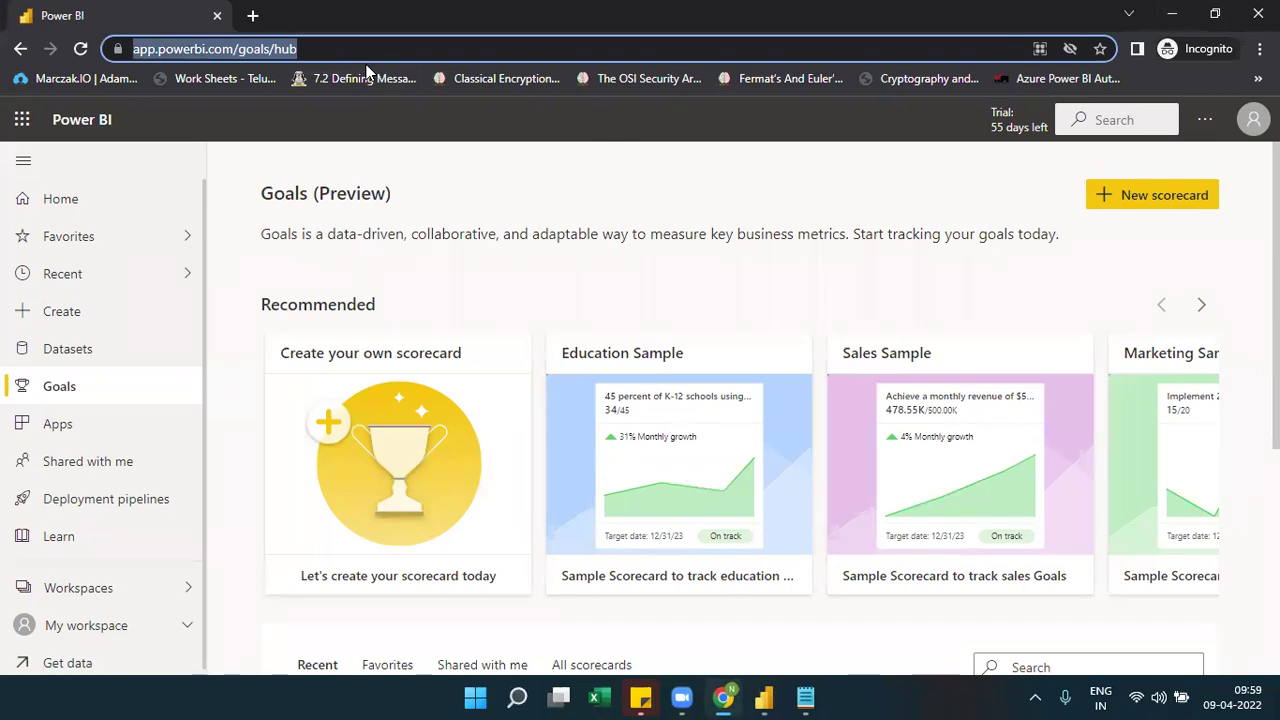
View the signed-in account's license type and trial status, and close the profile details.
click(1253, 119)
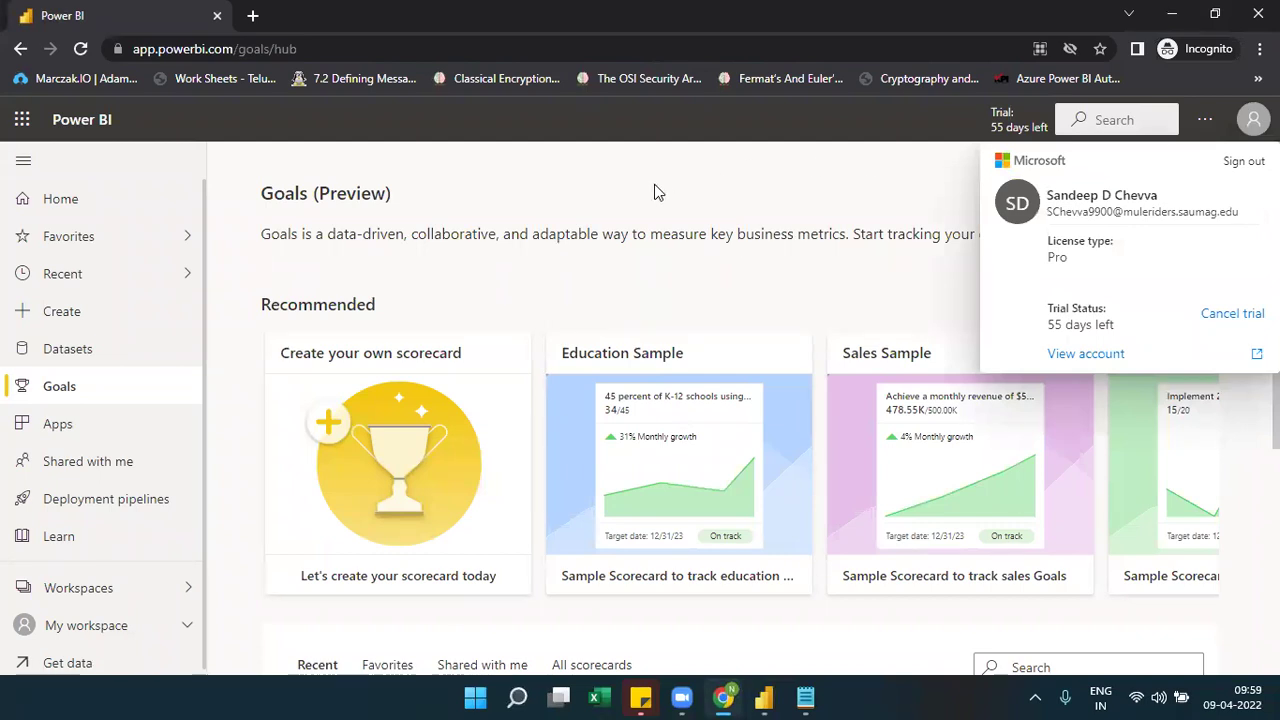
key(Escape)
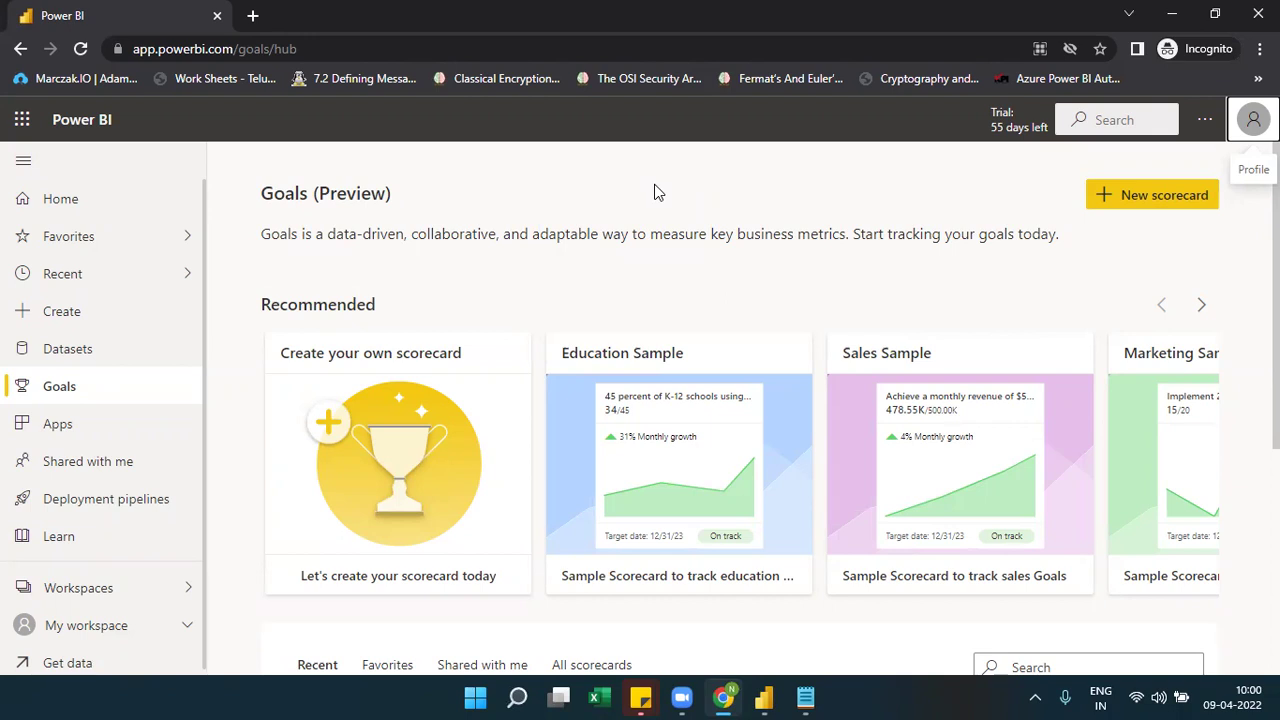
mouse_move(760, 690)
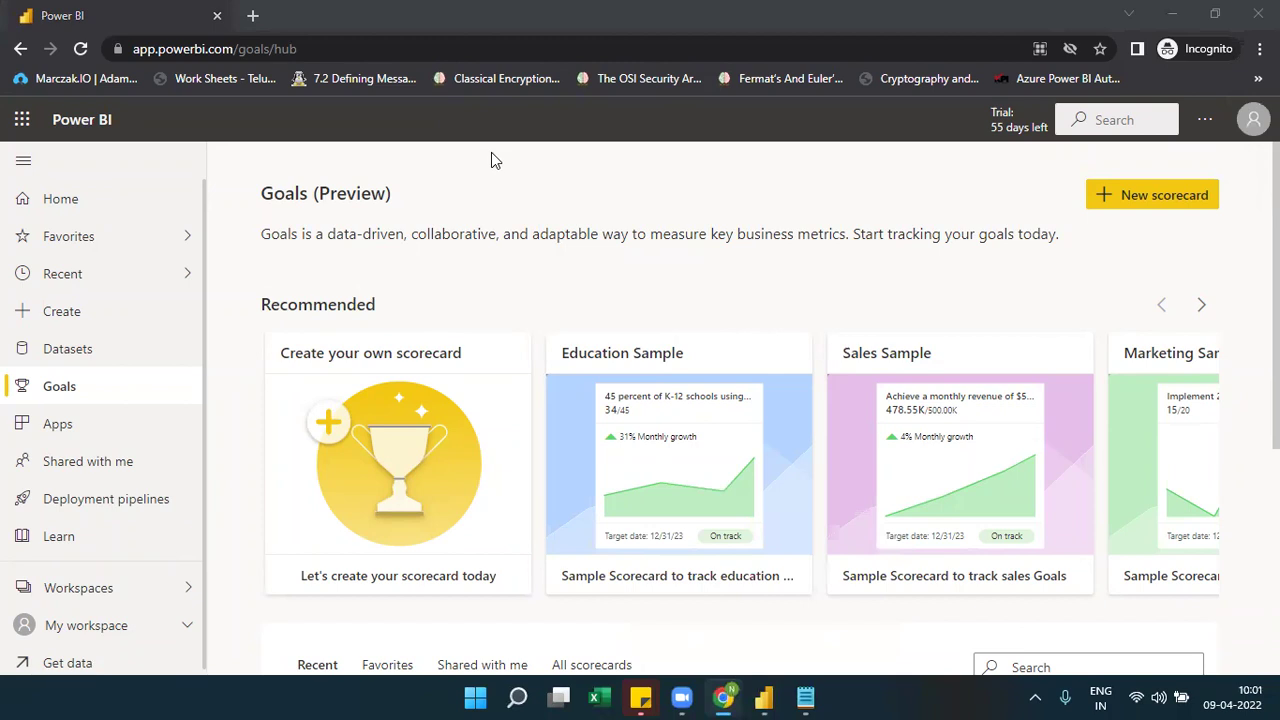
click(874, 51)
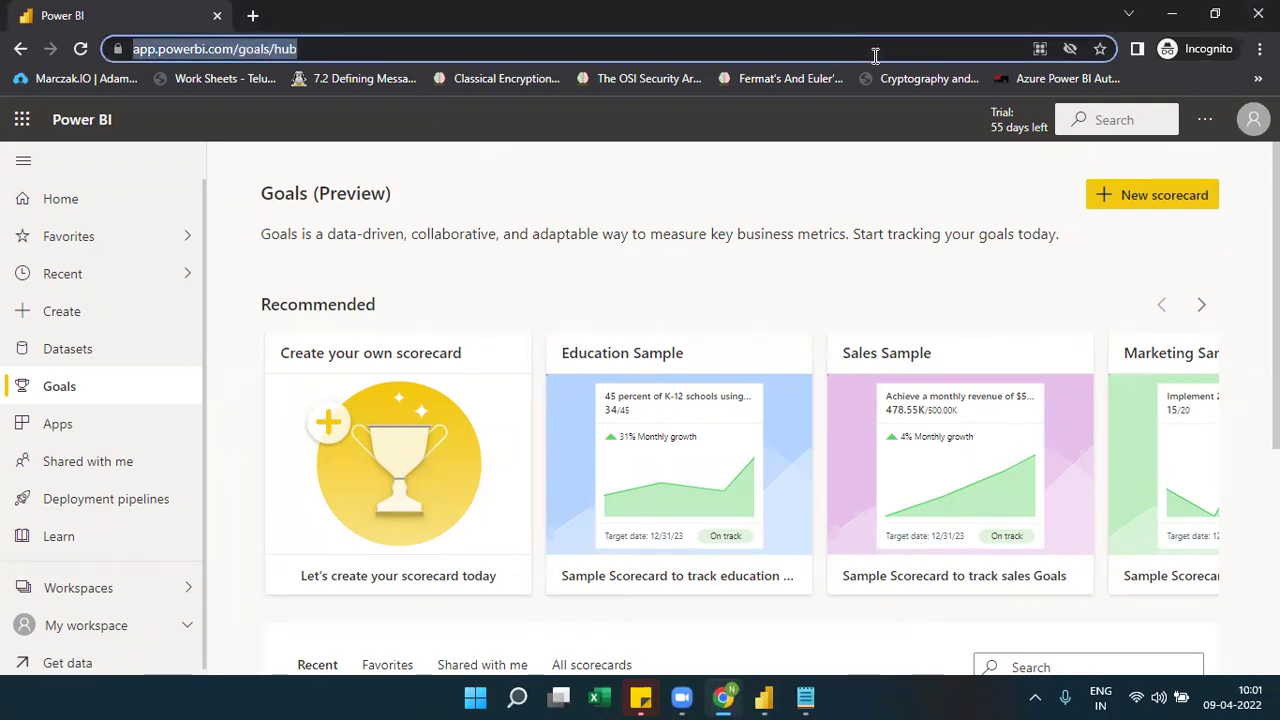
Start a new scorecard to view its name, description, sensitivity label and workspace fields, and cancel it.
click(673, 256)
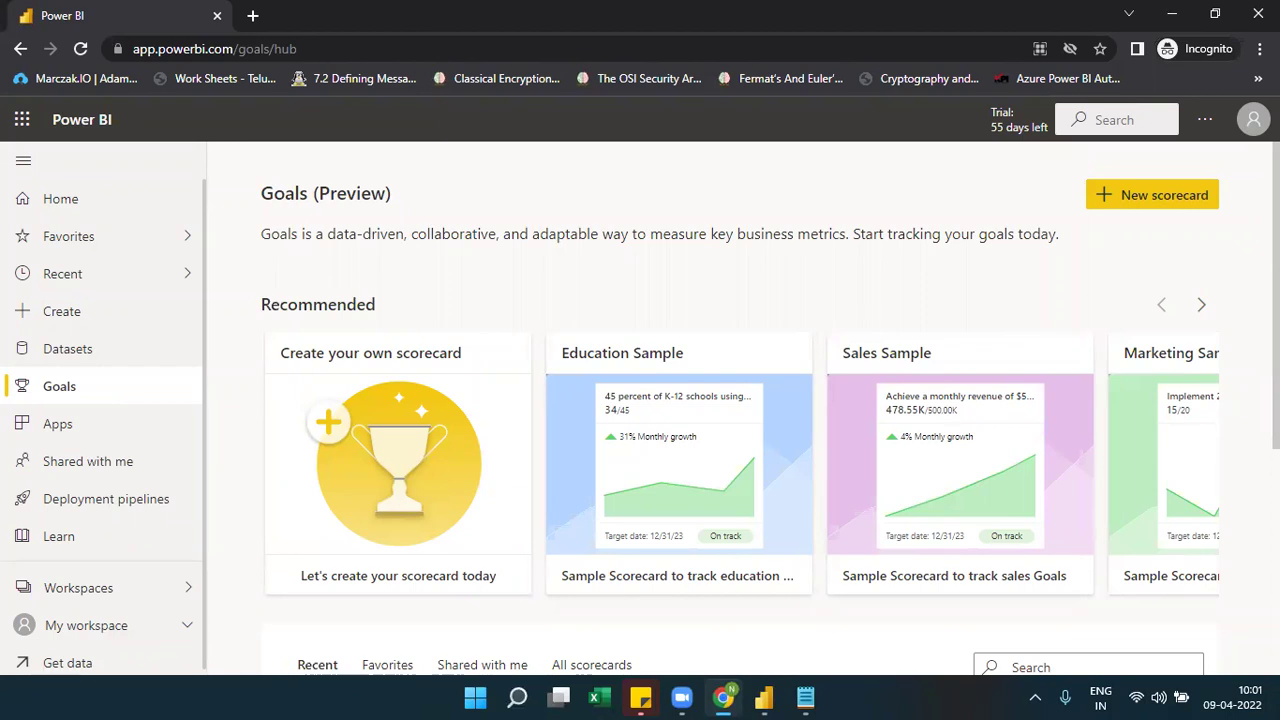
scroll(740, 410, down, 3)
scroll(740, 410, down, 1)
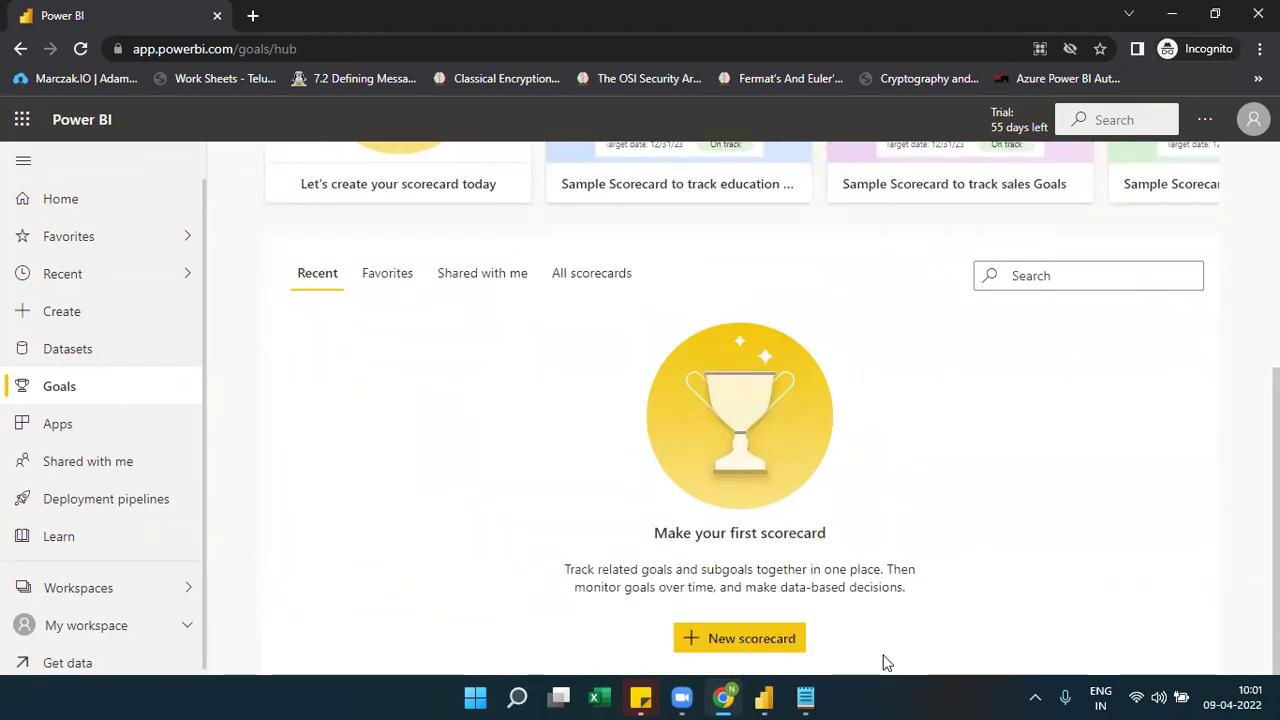
click(778, 638)
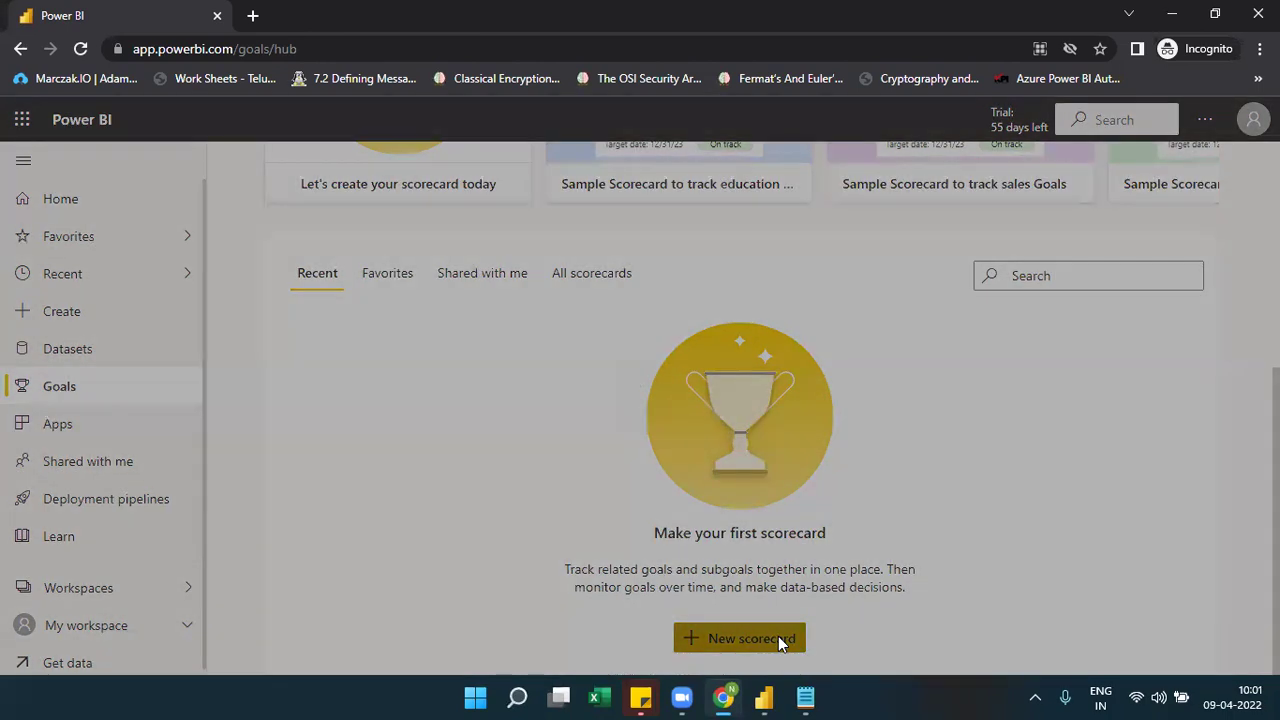
click(885, 278)
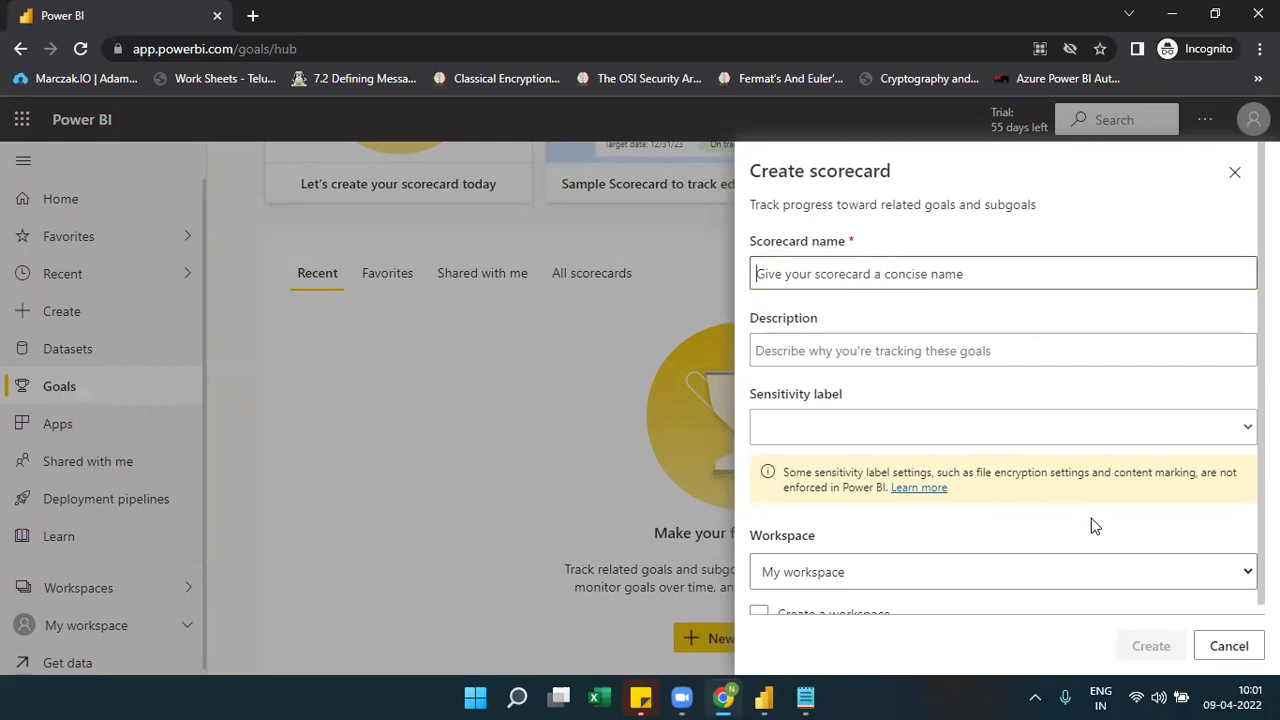
click(1230, 647)
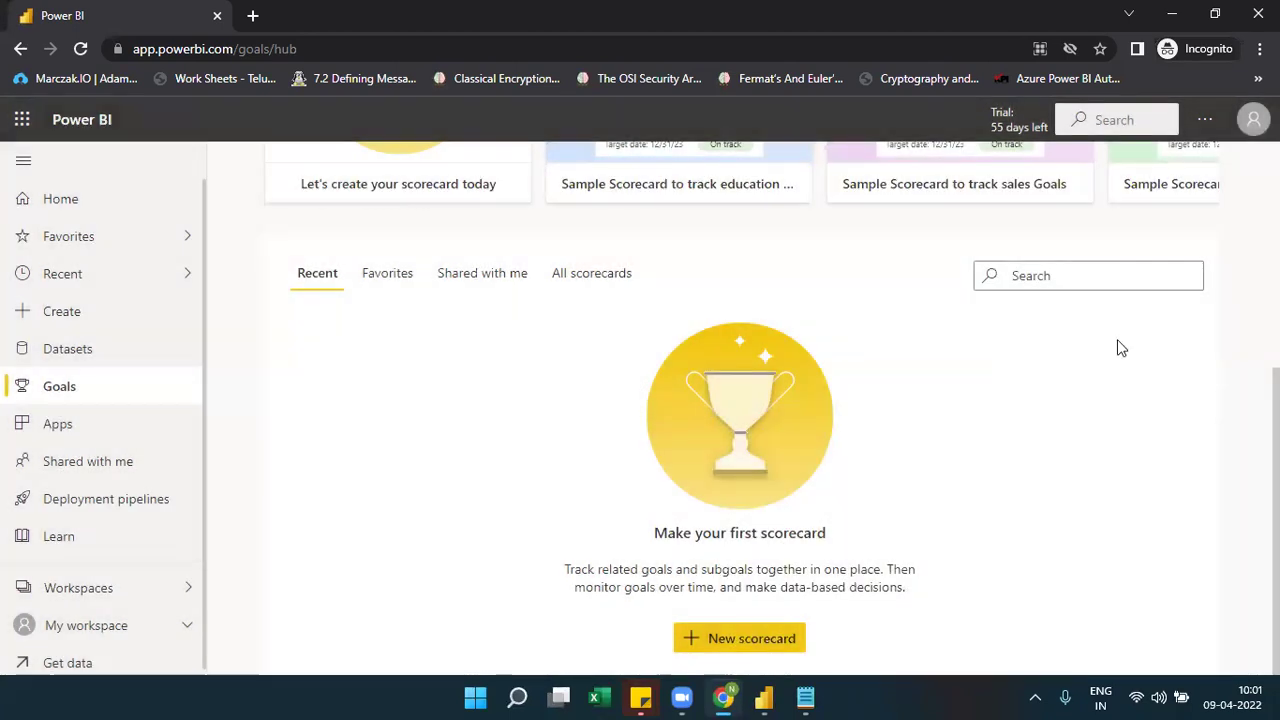
scroll(1123, 348, up, 4)
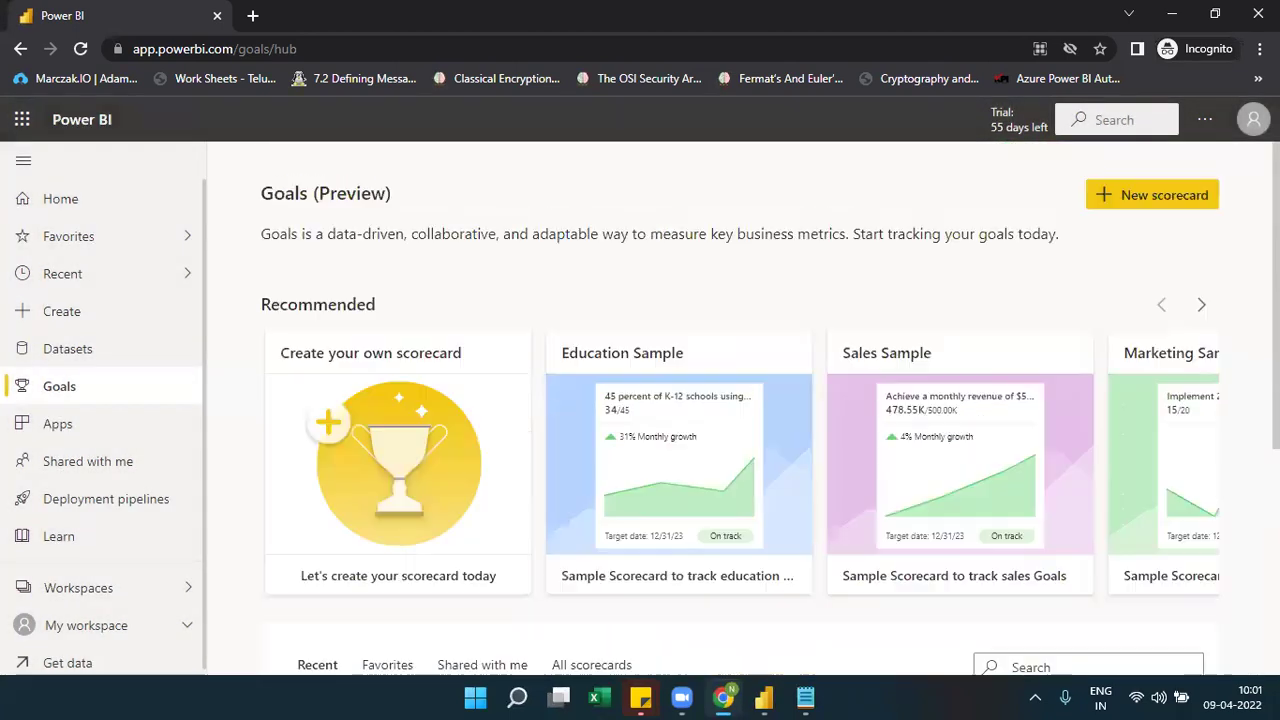
Open the Education Sample scorecard and review its goals with their owners, status, values and progress.
click(694, 456)
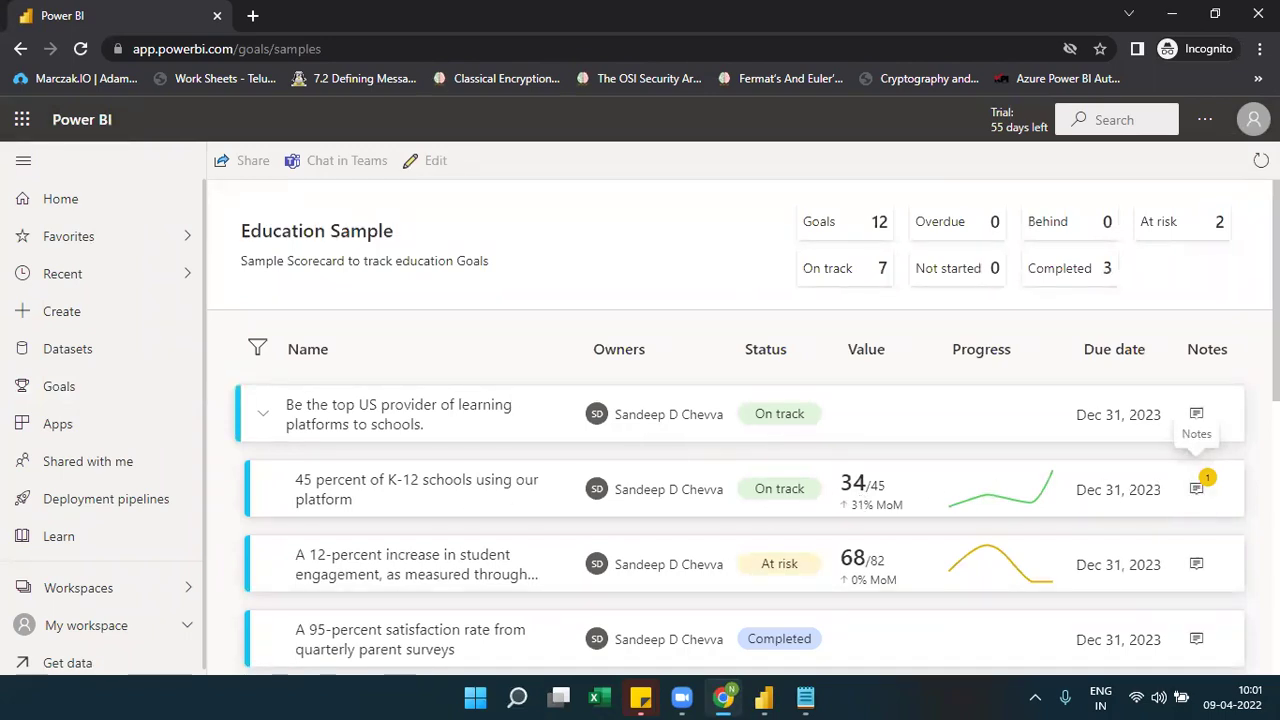
scroll(740, 430, down, 1)
scroll(740, 430, down, 5)
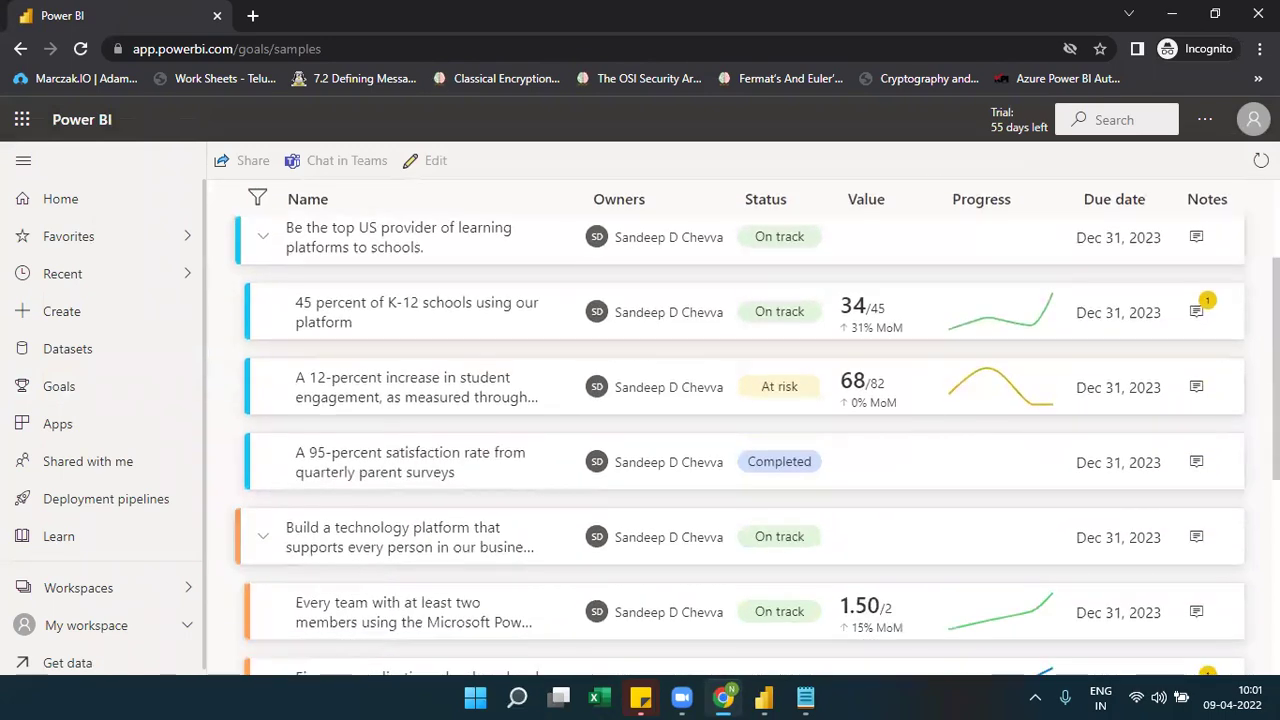
scroll(740, 445, down, 1)
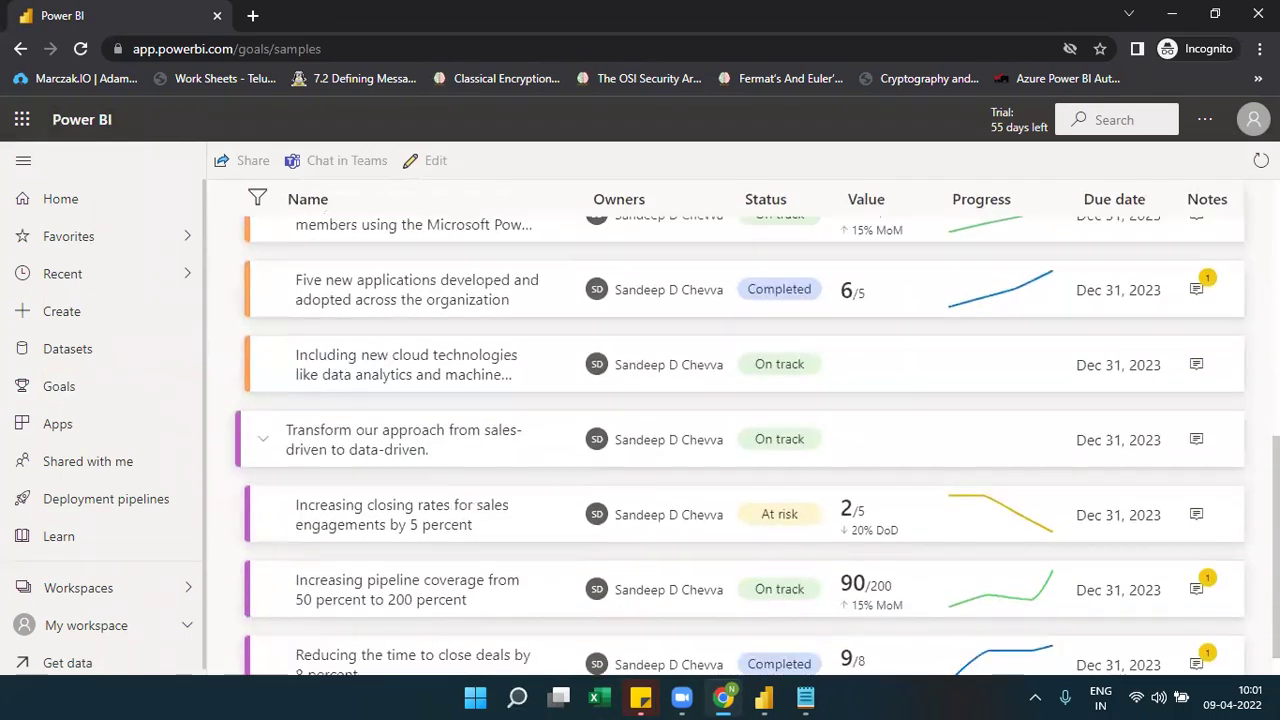
scroll(740, 430, up, 8)
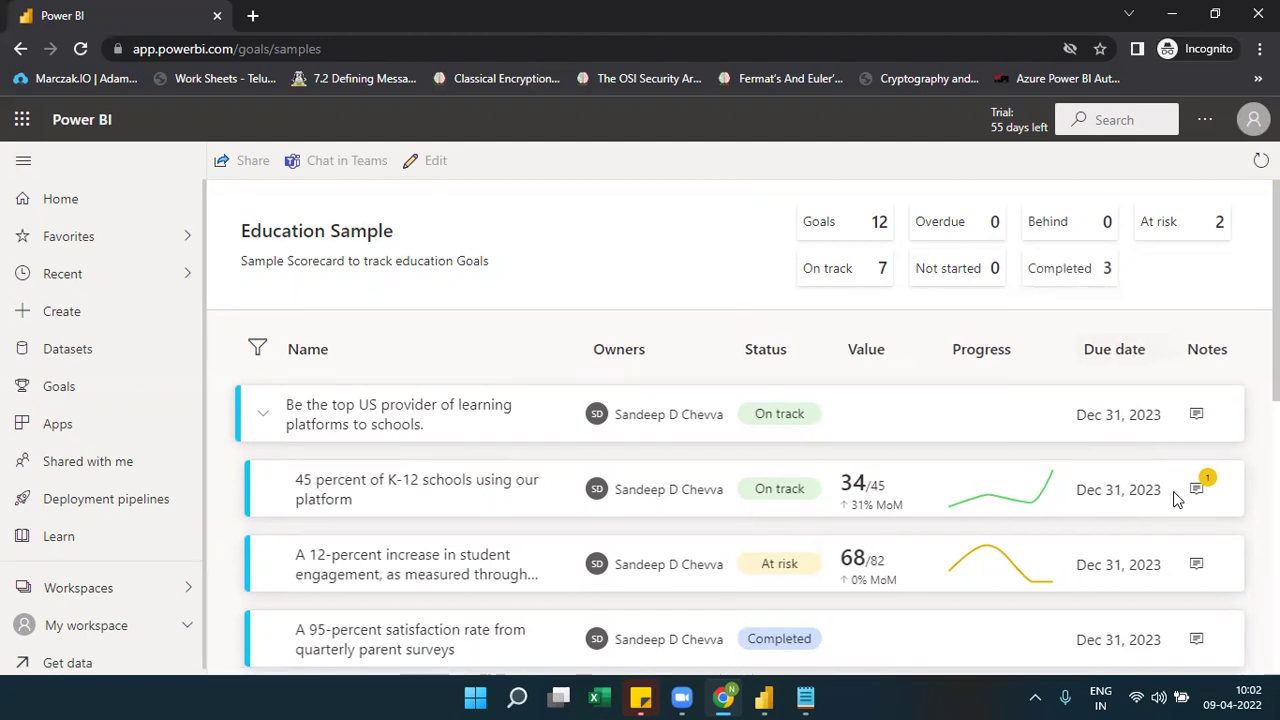
View the details of the goal "45 percent of K-12 schools using our platform", close them, and return to the Goals page.
click(1205, 498)
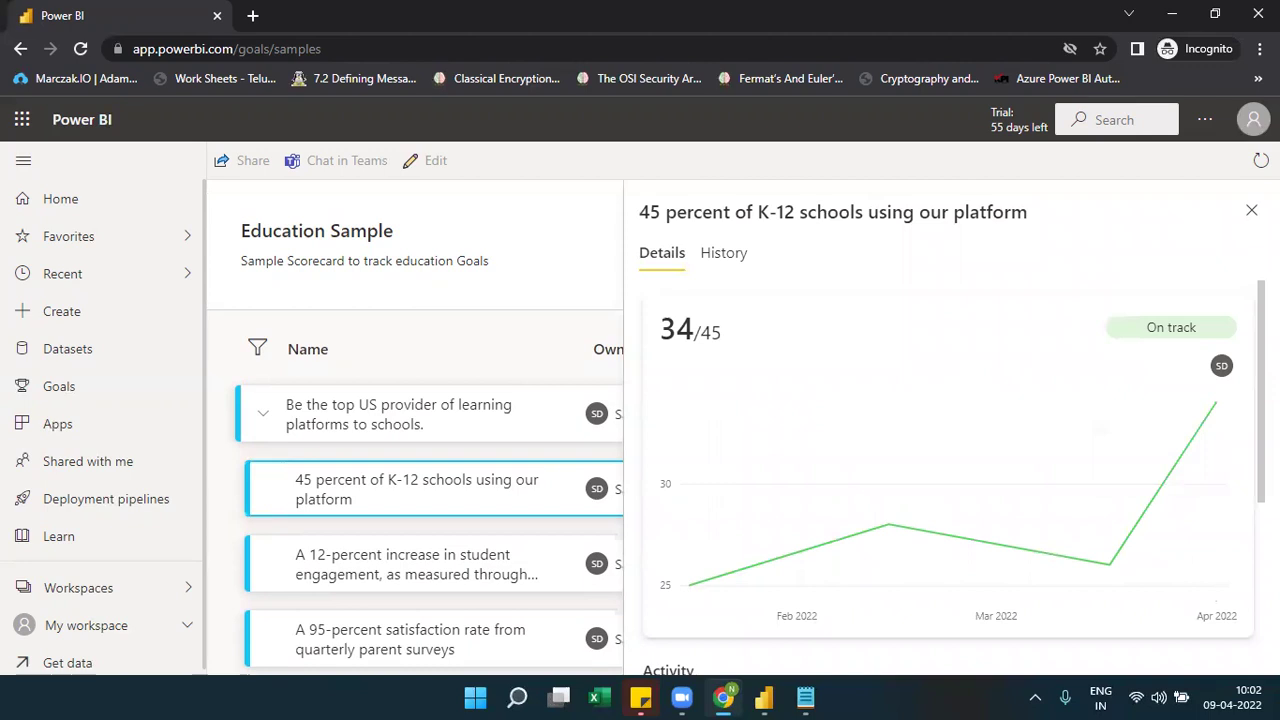
click(1251, 210)
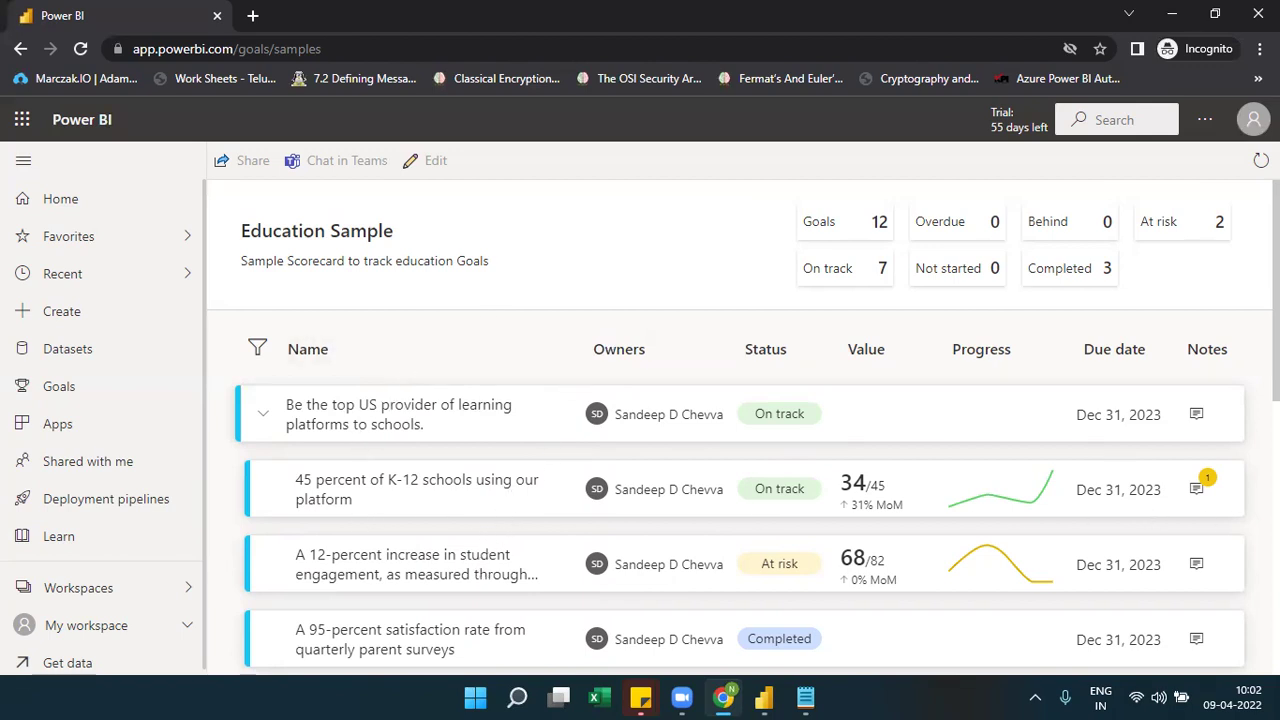
scroll(1152, 518, down, 4)
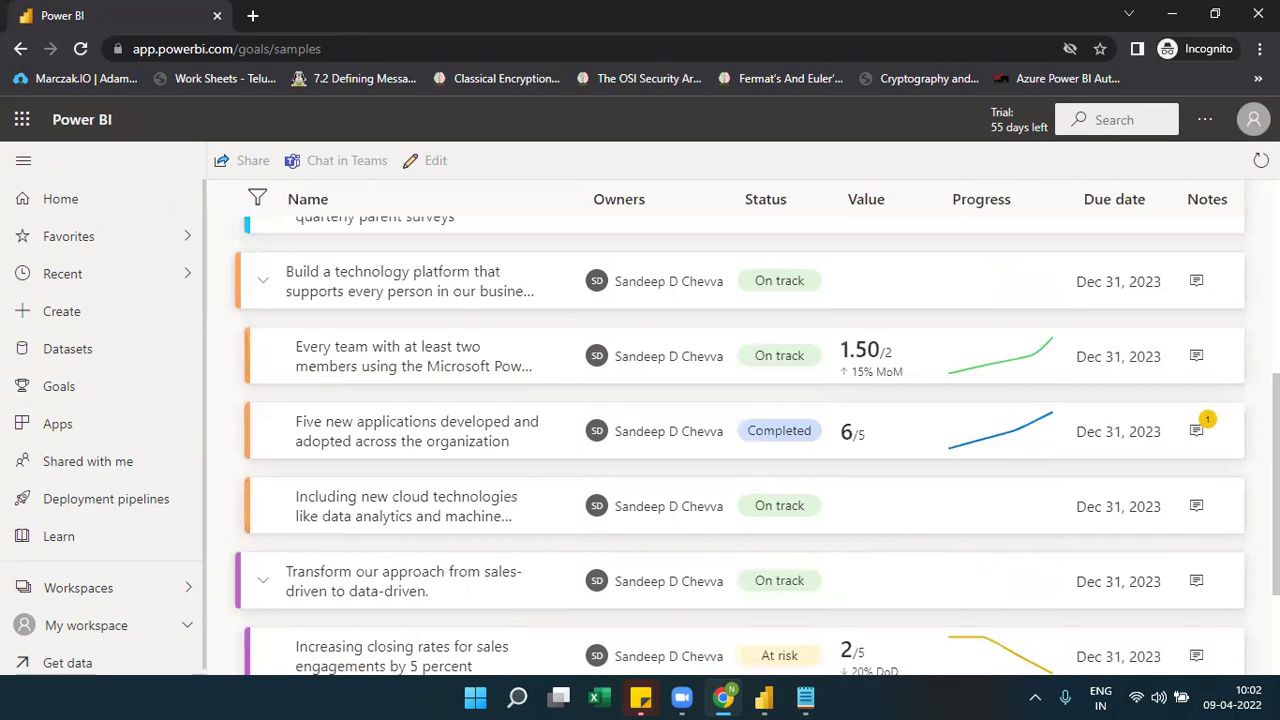
scroll(740, 445, down, 2)
scroll(740, 445, up, 2)
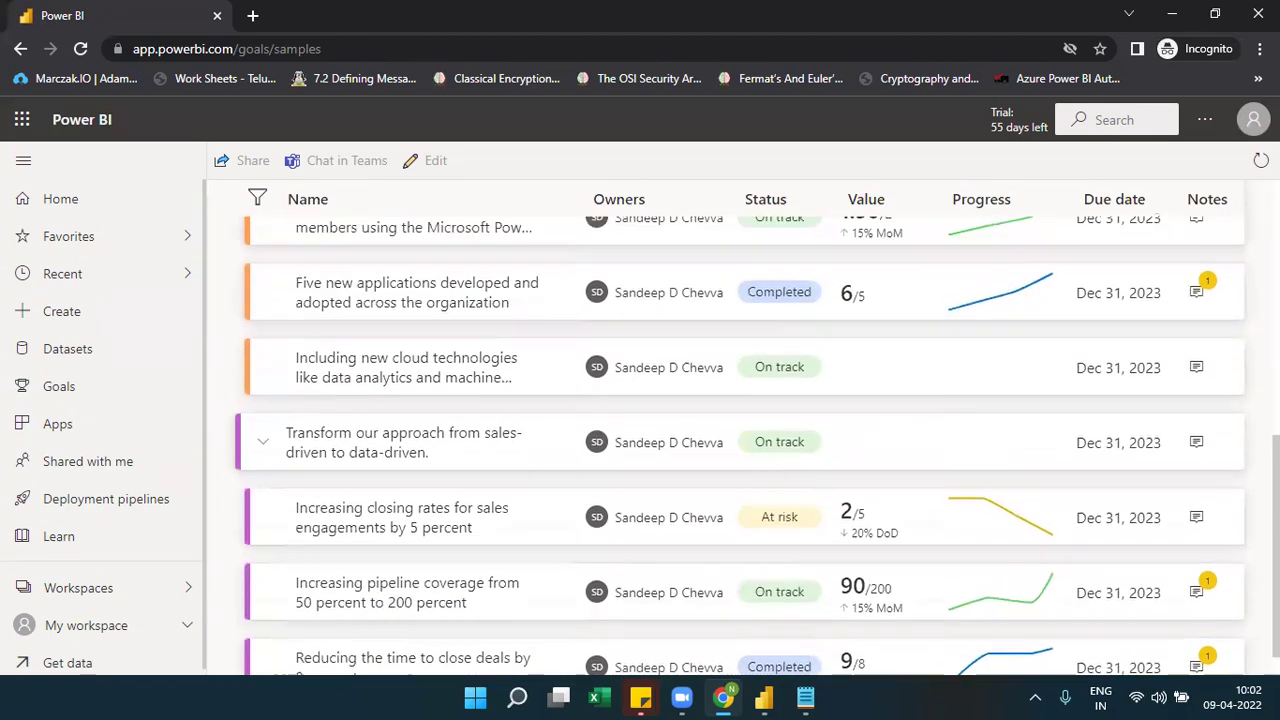
scroll(511, 443, up, 4)
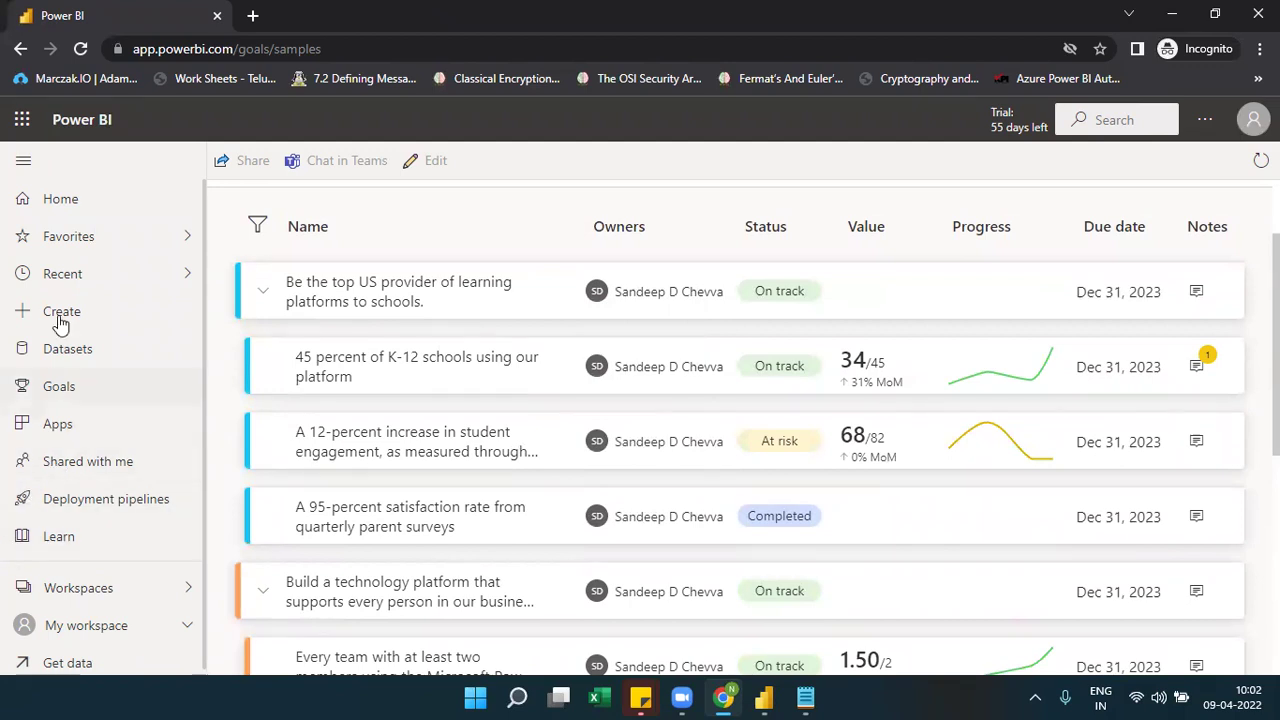
click(20, 48)
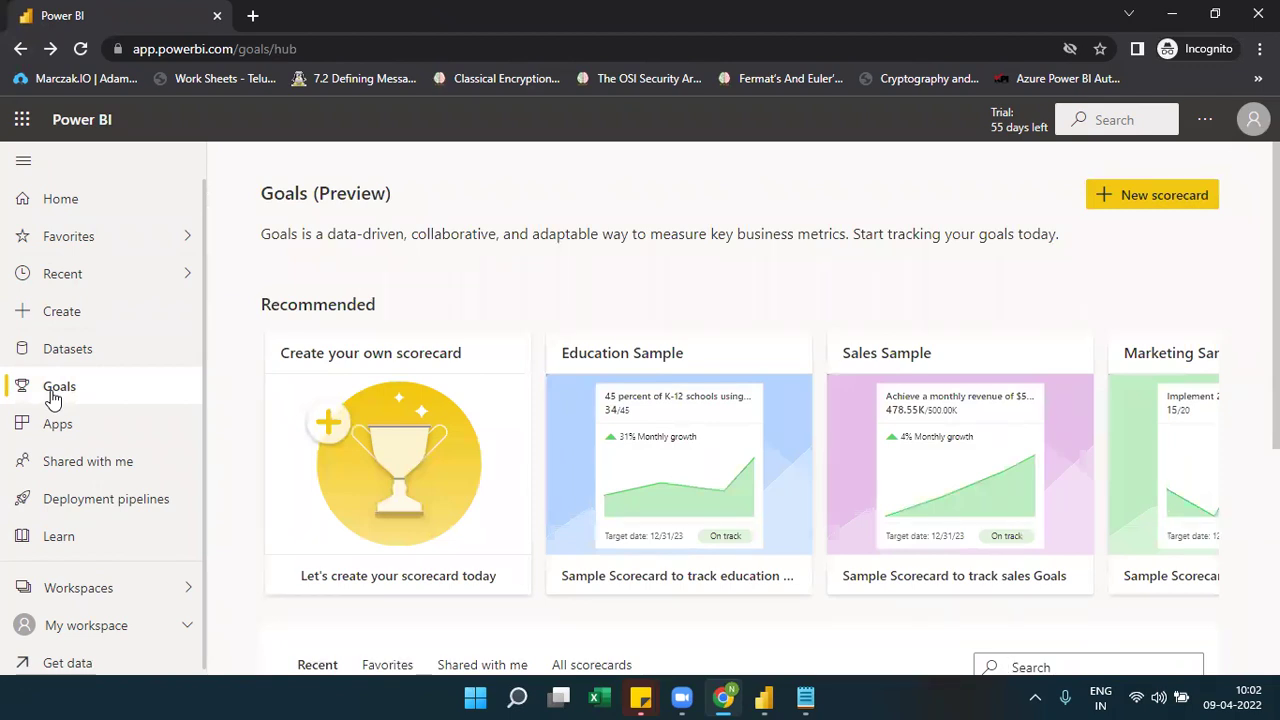
Look at the Sample Test report in Power BI Desktop and return to the Goals page in the browser.
click(764, 697)
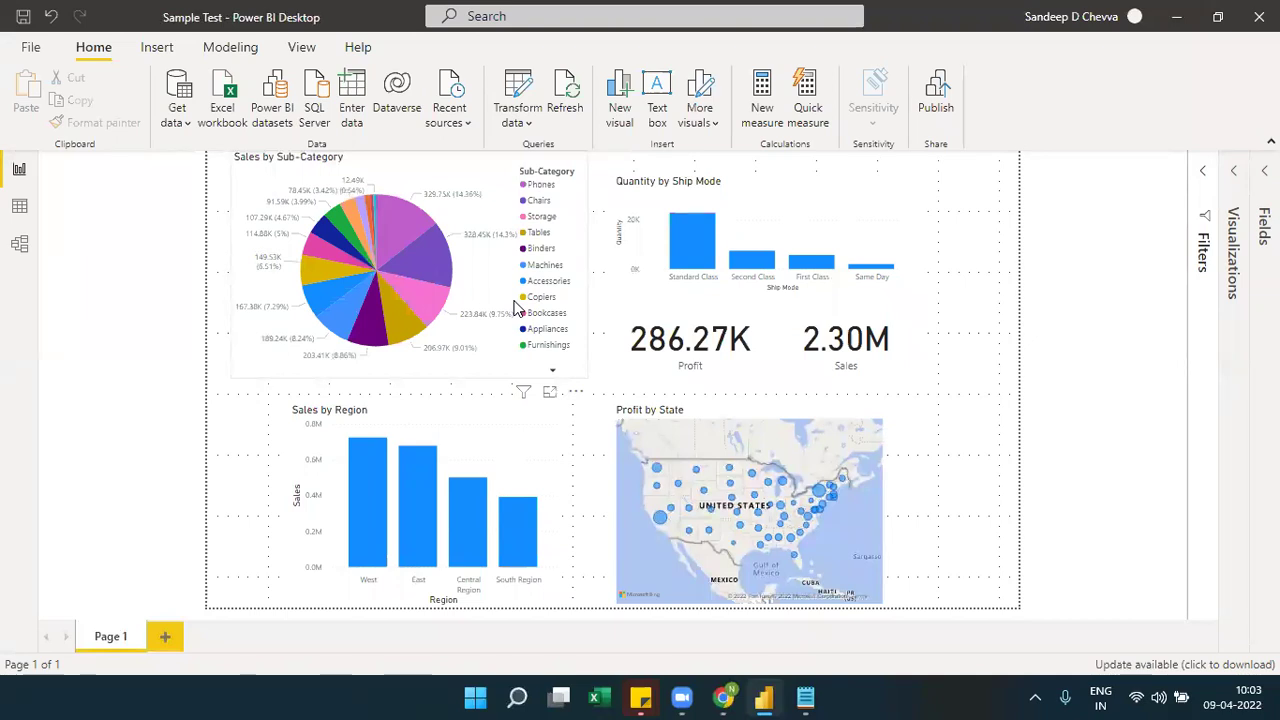
click(1178, 14)
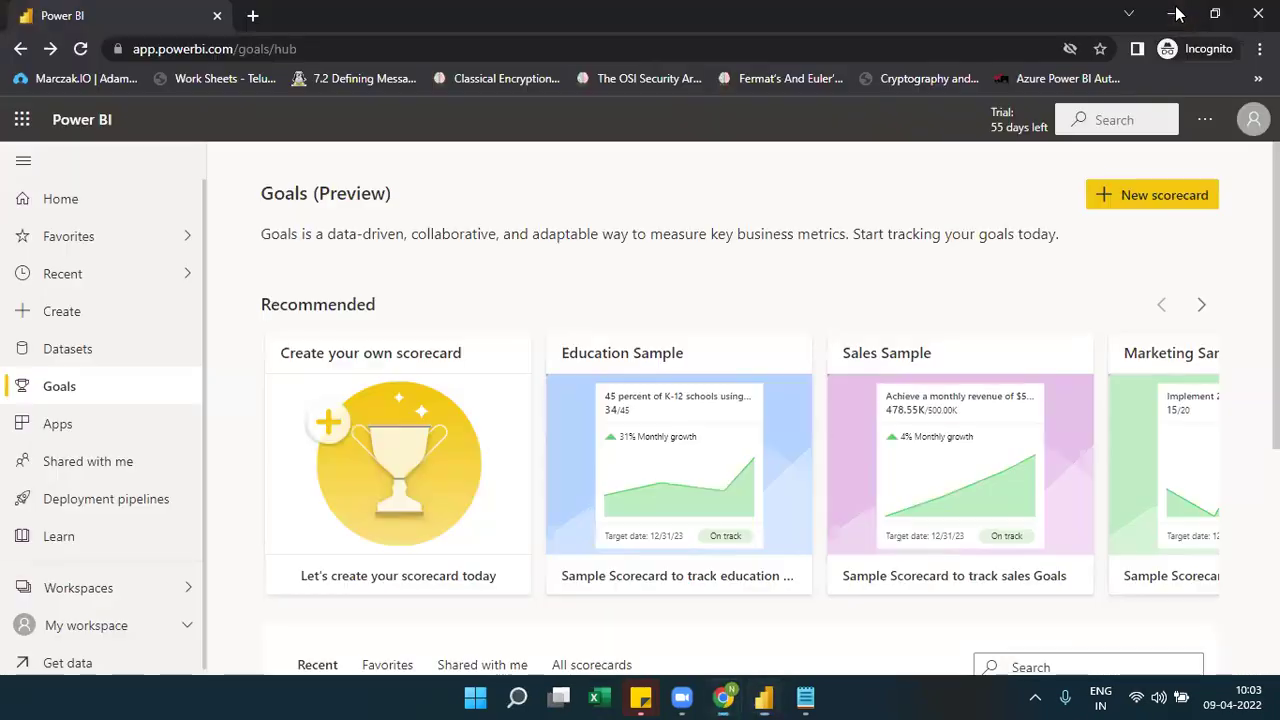
View the list of available apps and the content on the Shared with me page.
click(58, 424)
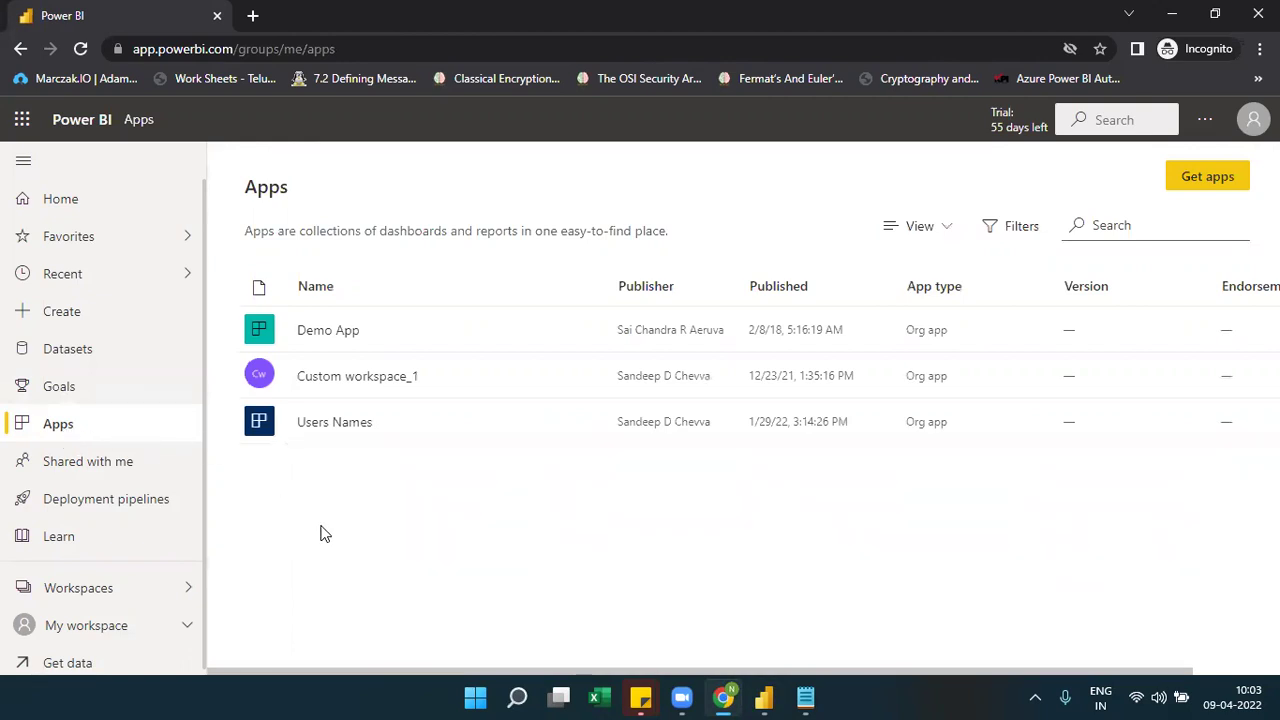
click(108, 470)
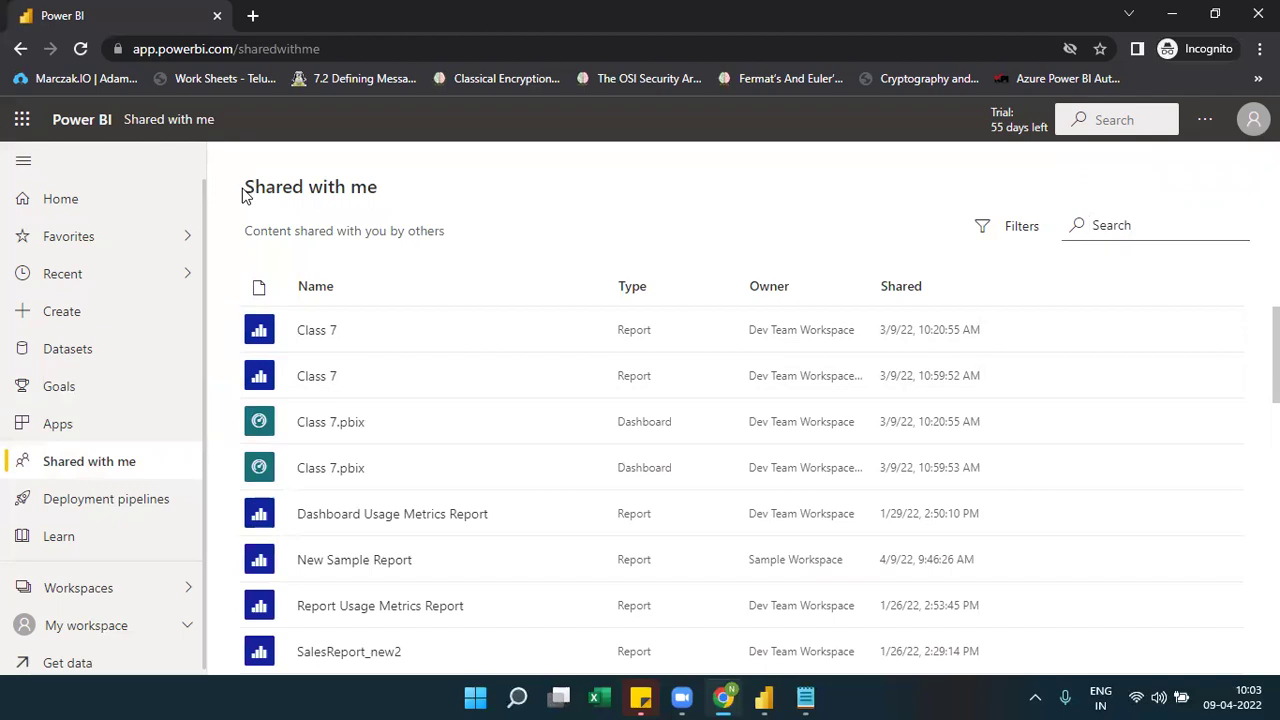
drag(243, 190, 390, 194)
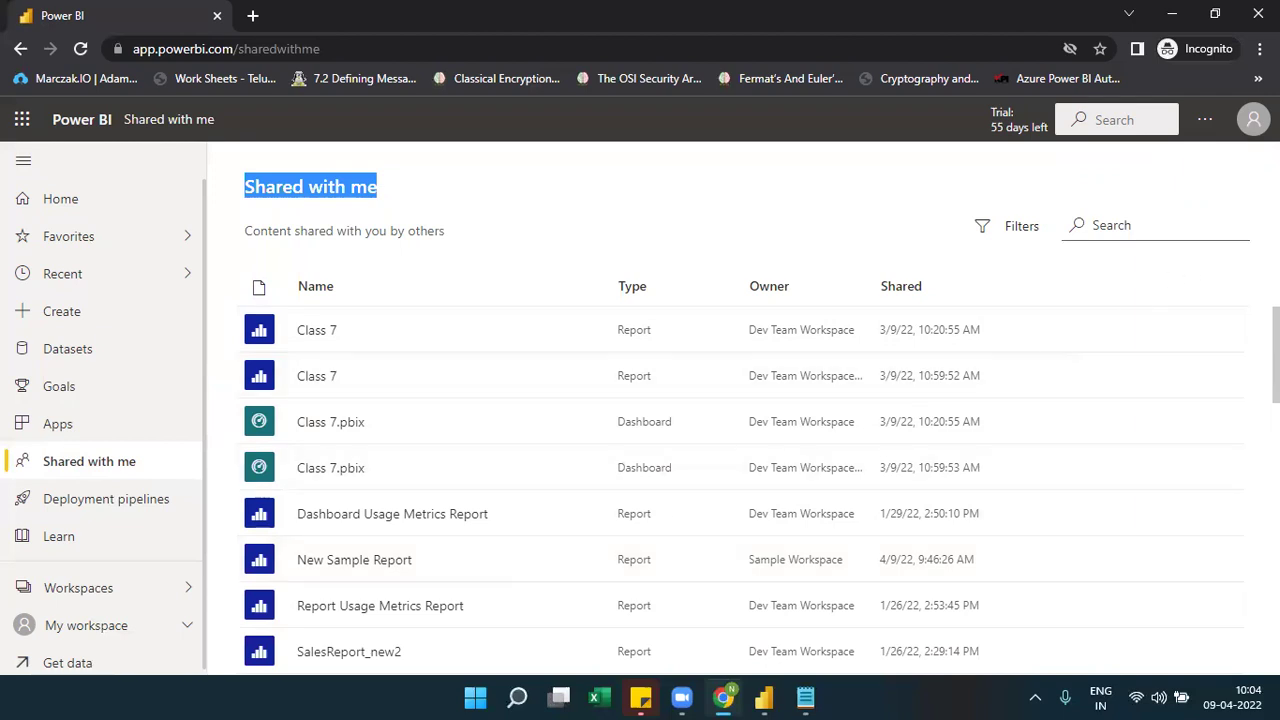
View the signed-in account's profile details and the additional settings and help options, and close them.
click(1252, 122)
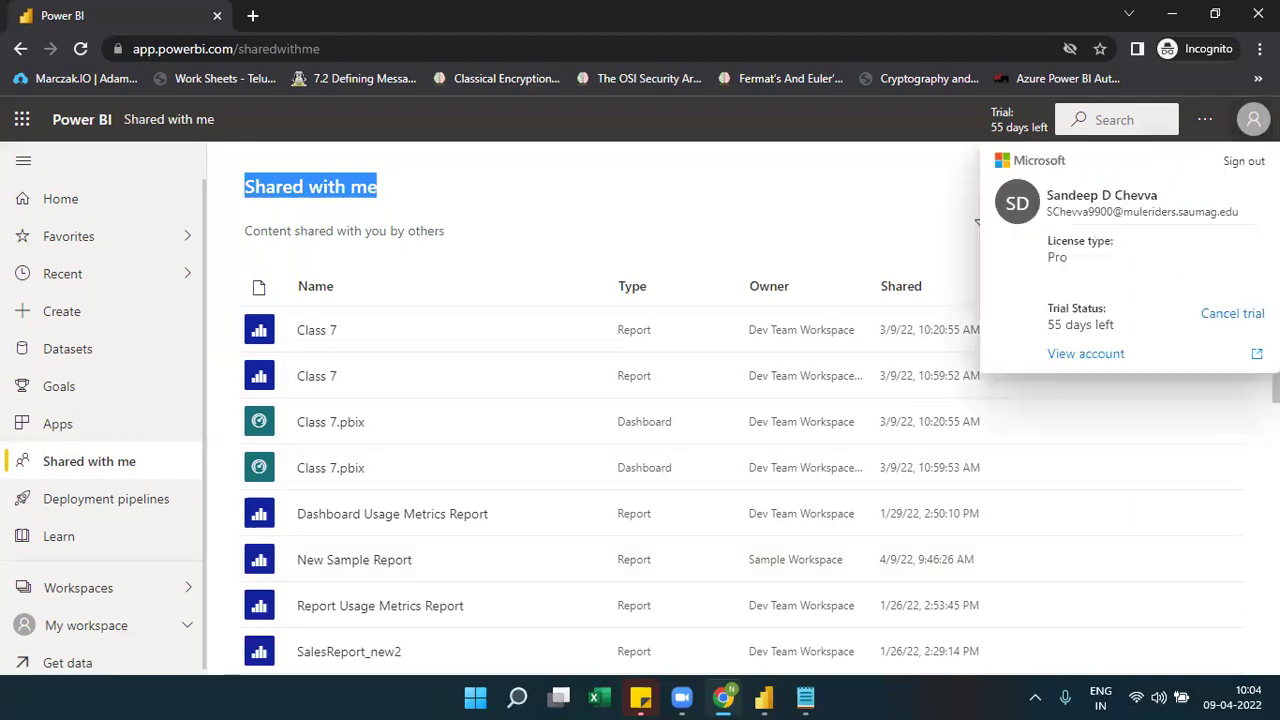
click(1205, 120)
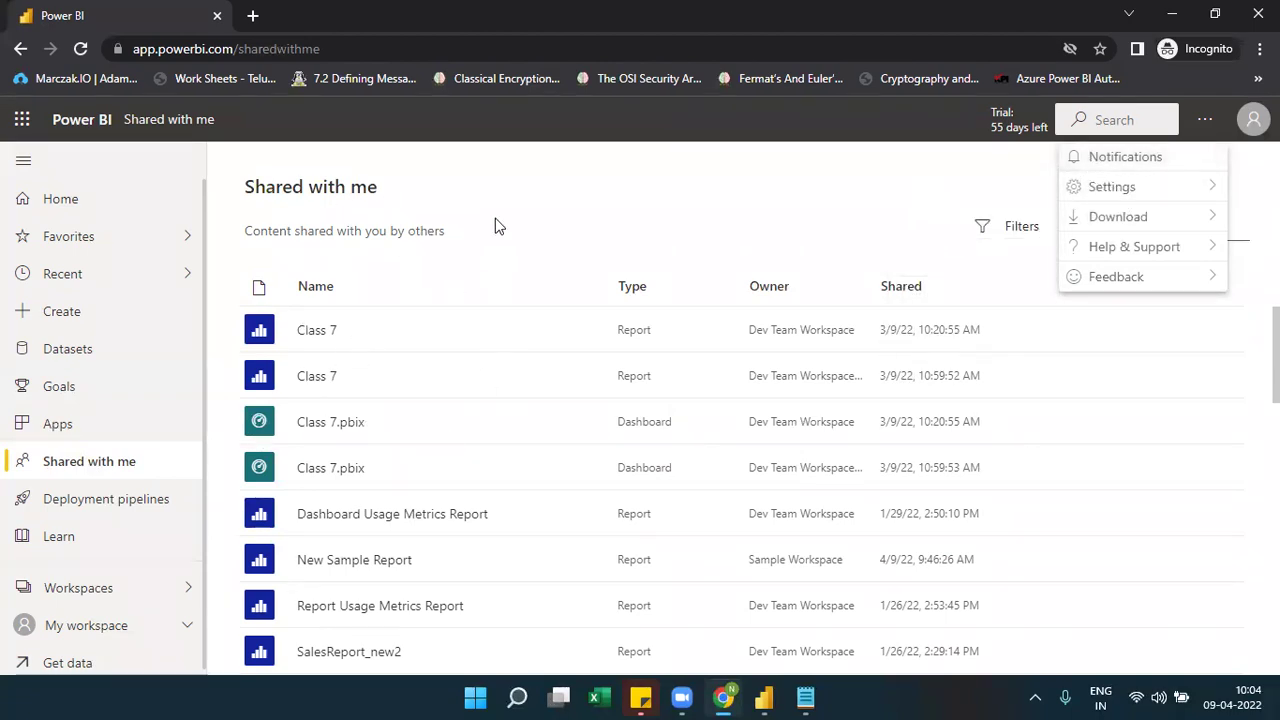
key(Escape)
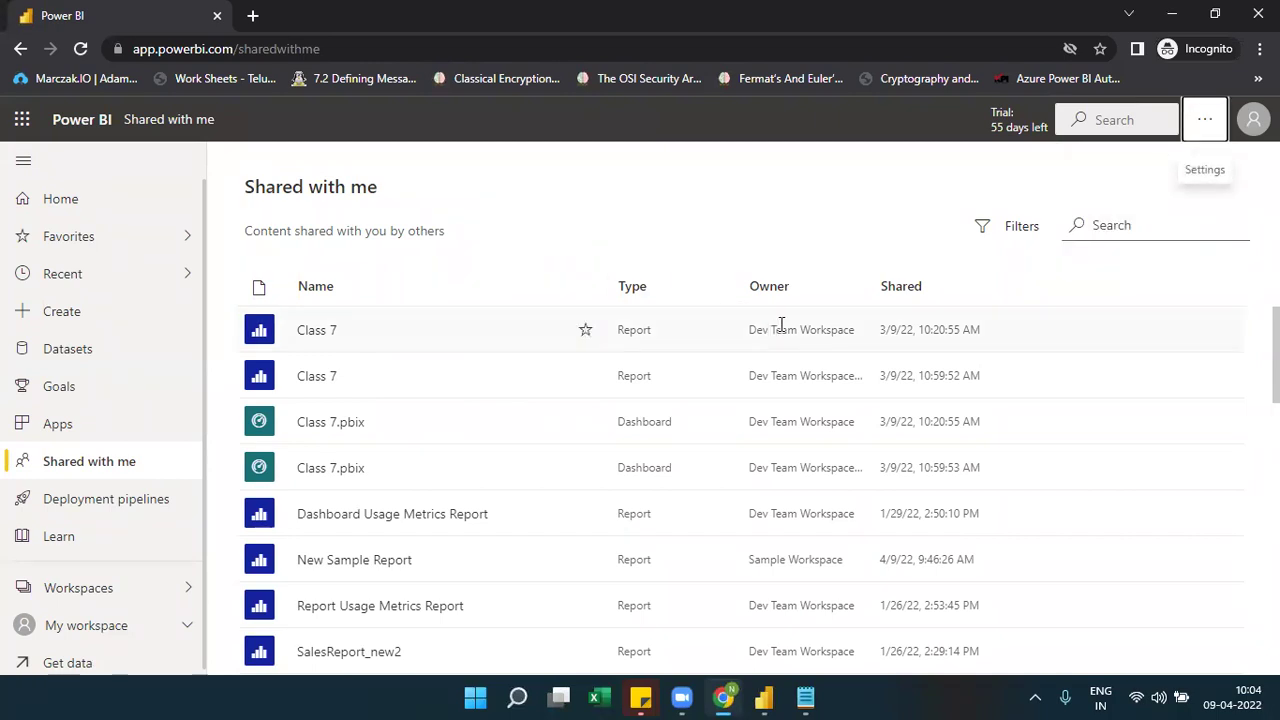